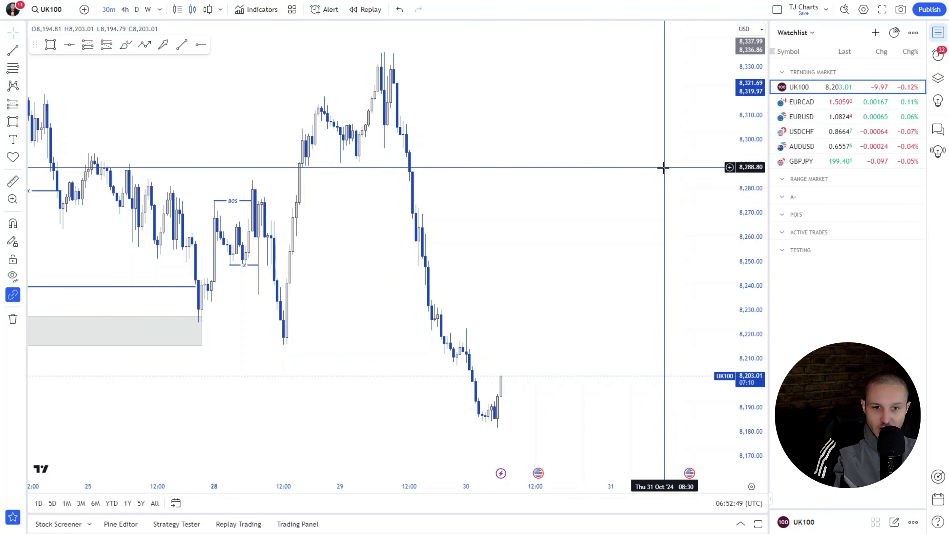
Examine UK100's recent highs, sell-off and latest bounce on the 30-minute chart.
{"action": "left_click_drag", "start_coordinate": [560, 272], "coordinate": [561, 270]}
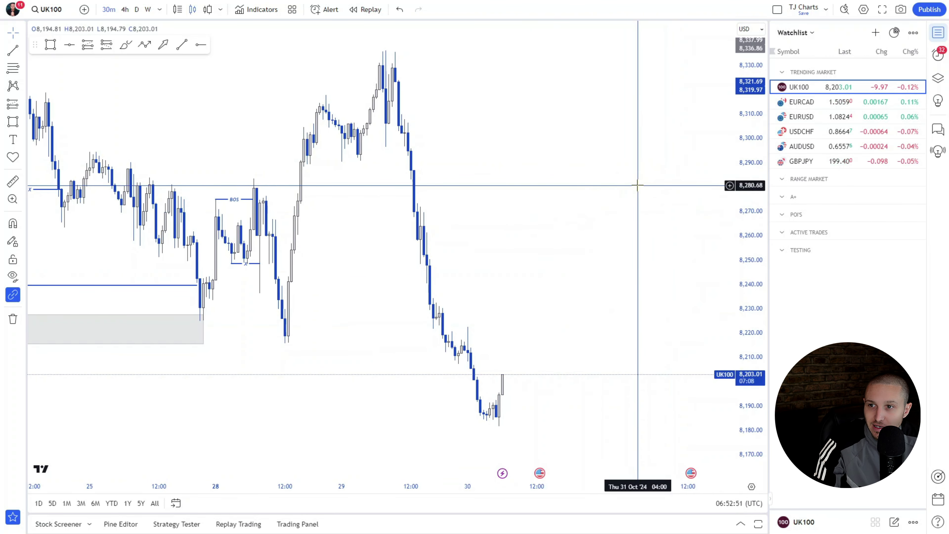
{"action": "left_click_drag", "start_coordinate": [523, 225], "coordinate": [626, 226]}
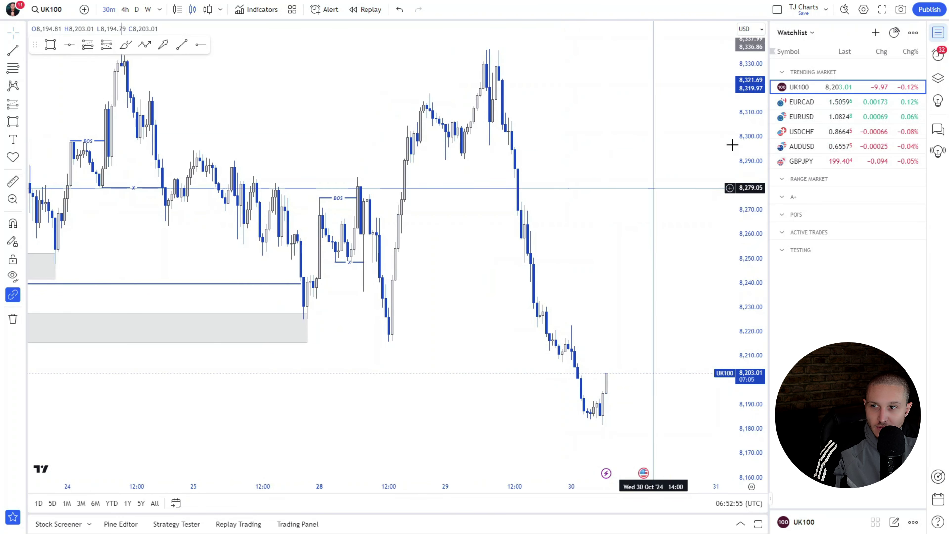
{"action": "scroll", "coordinate": [594, 179], "scroll_direction": "down", "scroll_amount": 5}
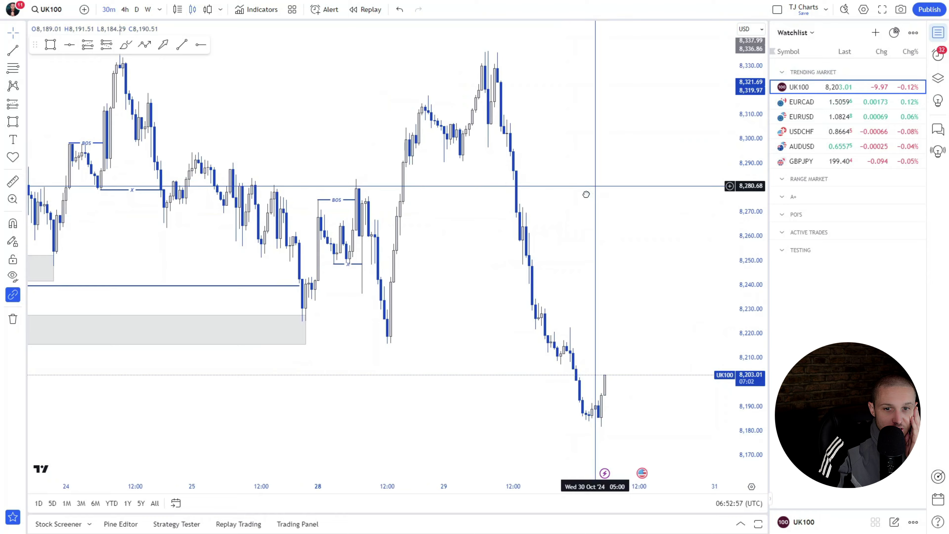
{"action": "left_click_drag", "start_coordinate": [767, 150], "coordinate": [779, 264]}
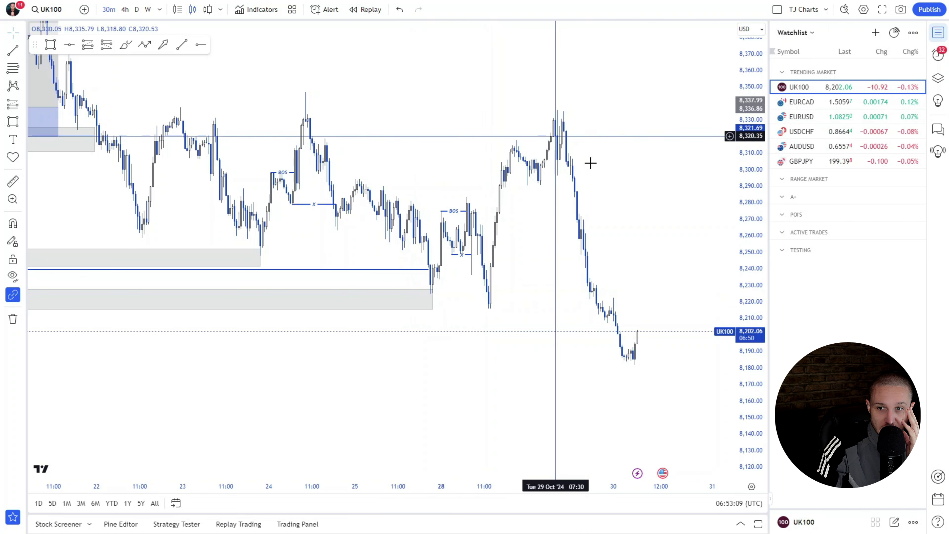
{"action": "left_click_drag", "start_coordinate": [619, 168], "coordinate": [586, 141]}
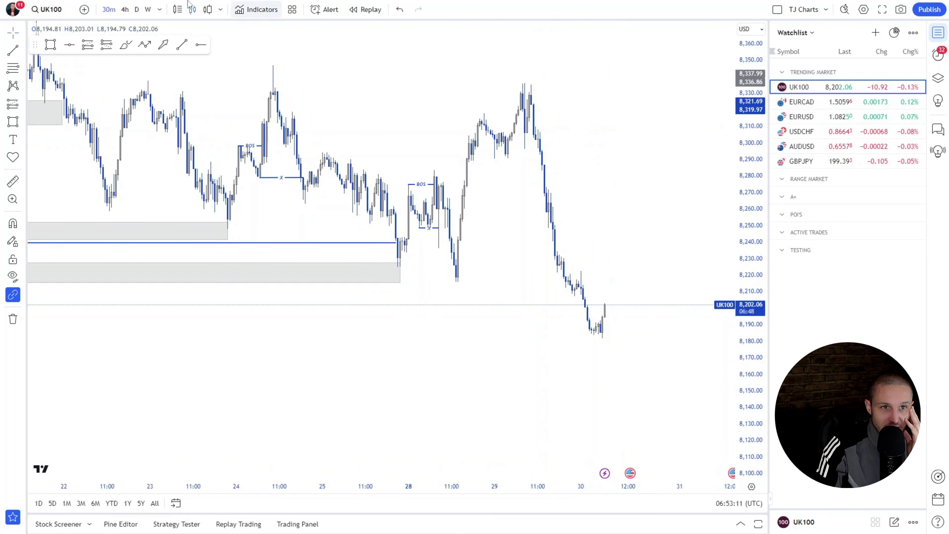
Show UK100 on the 4-hour timeframe, reset the chart view and examine price action back to August.
{"action": "left_click", "coordinate": [125, 10]}
{"action": "right_click", "coordinate": [602, 33]}
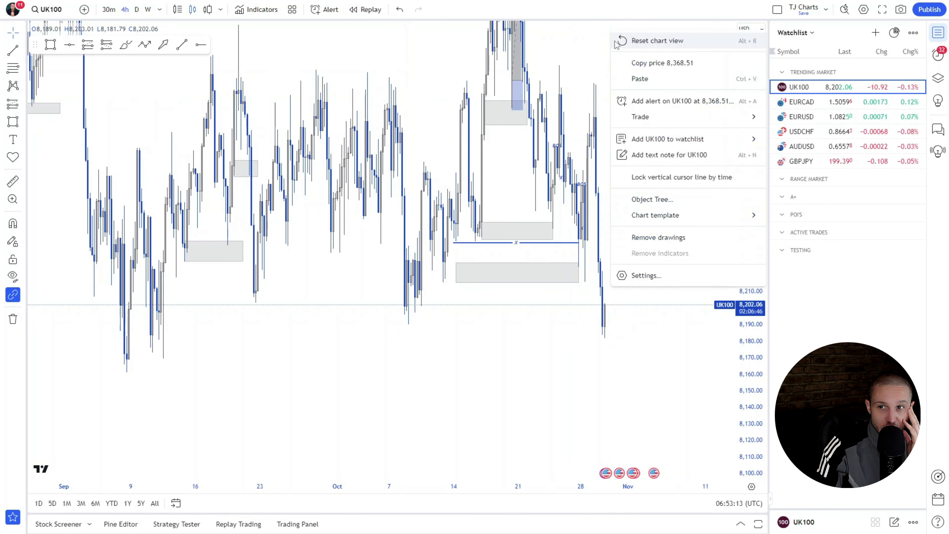
{"action": "left_click", "coordinate": [616, 38]}
{"action": "scroll", "coordinate": [629, 160], "scroll_direction": "down", "scroll_amount": 4}
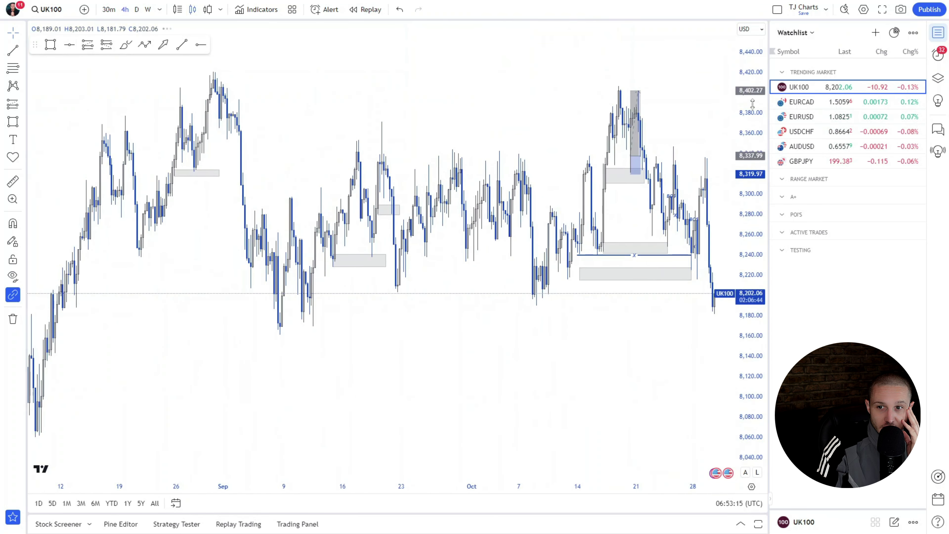
{"action": "left_click_drag", "start_coordinate": [754, 105], "coordinate": [753, 245]}
{"action": "scroll", "coordinate": [513, 283], "scroll_direction": "down", "scroll_amount": 4}
{"action": "left_click_drag", "start_coordinate": [566, 328], "coordinate": [409, 330]}
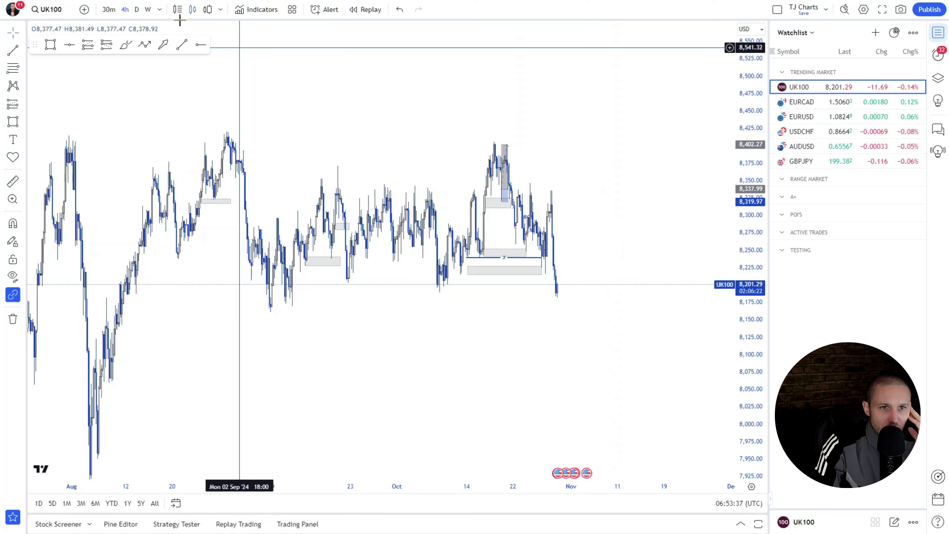
Check UK100's wider structure on the daily and weekly timeframes.
{"action": "left_click", "coordinate": [138, 11]}
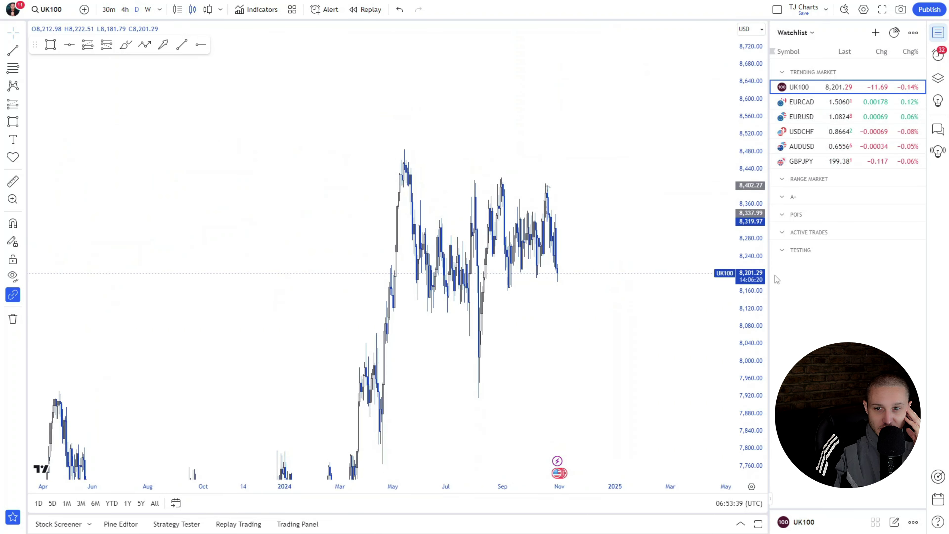
{"action": "scroll", "coordinate": [589, 307], "scroll_direction": "up", "scroll_amount": 3}
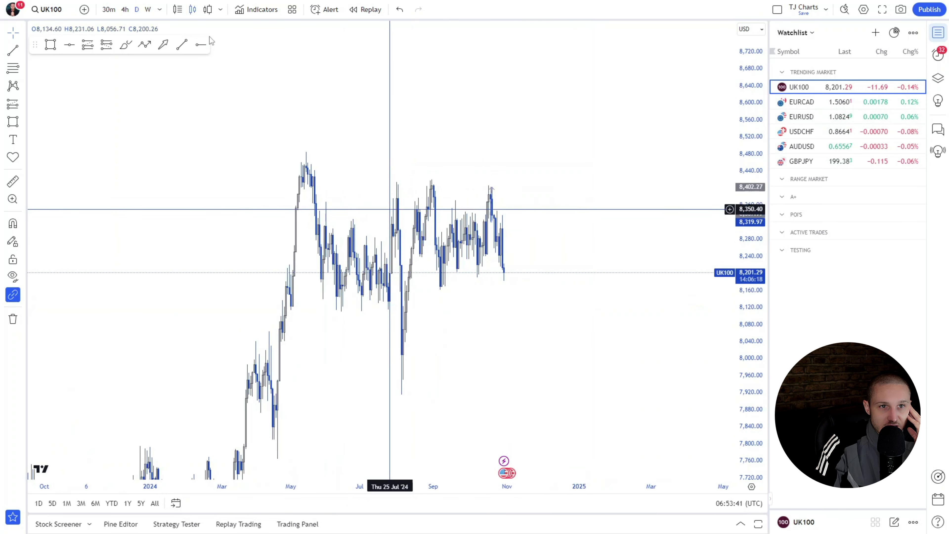
{"action": "left_click", "coordinate": [148, 10]}
{"action": "scroll", "coordinate": [405, 215], "scroll_direction": "up", "scroll_amount": 5}
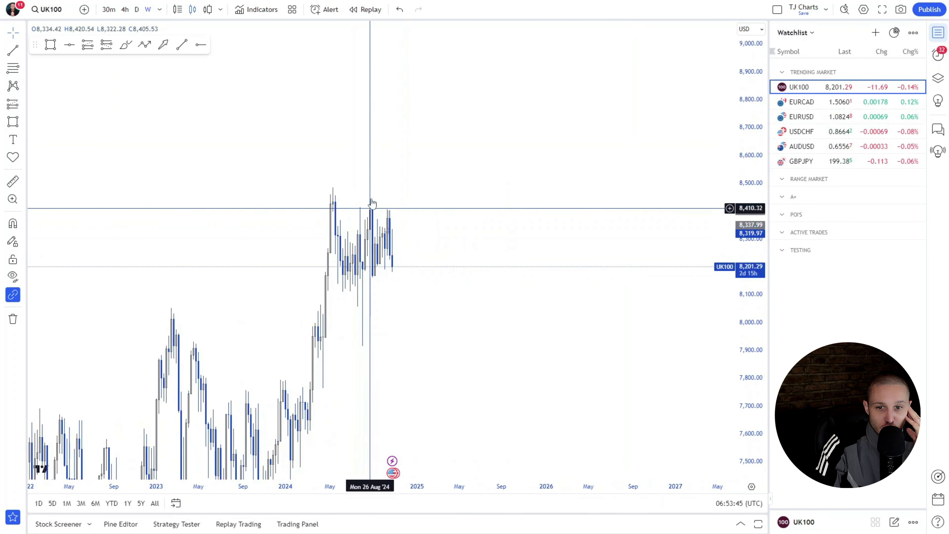
Review UK100 on the 4-hour timeframe again and move it to the Range Market section of the watchlist.
{"action": "left_click", "coordinate": [125, 9]}
{"action": "scroll", "coordinate": [451, 164], "scroll_direction": "up", "scroll_amount": 3}
{"action": "scroll", "coordinate": [637, 246], "scroll_direction": "down", "scroll_amount": 2}
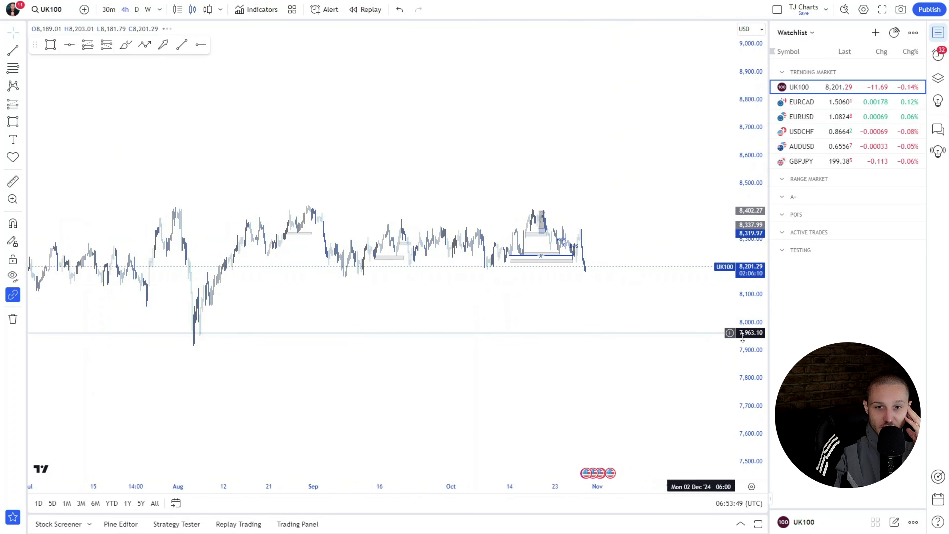
{"action": "left_click_drag", "start_coordinate": [748, 334], "coordinate": [744, 124]}
{"action": "scroll", "coordinate": [291, 289], "scroll_direction": "up", "scroll_amount": 2}
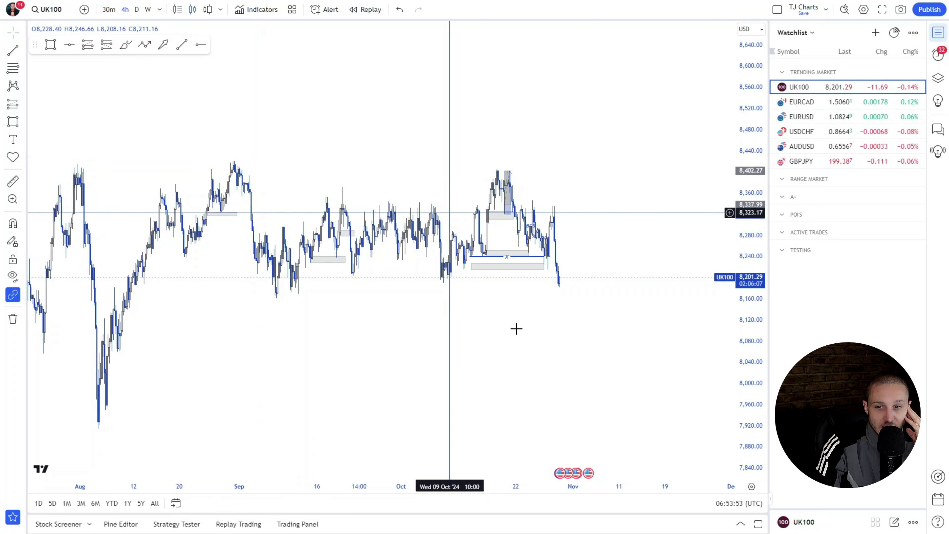
{"action": "left_click_drag", "start_coordinate": [750, 259], "coordinate": [751, 246]}
{"action": "scroll", "coordinate": [653, 215], "scroll_direction": "up", "scroll_amount": 1}
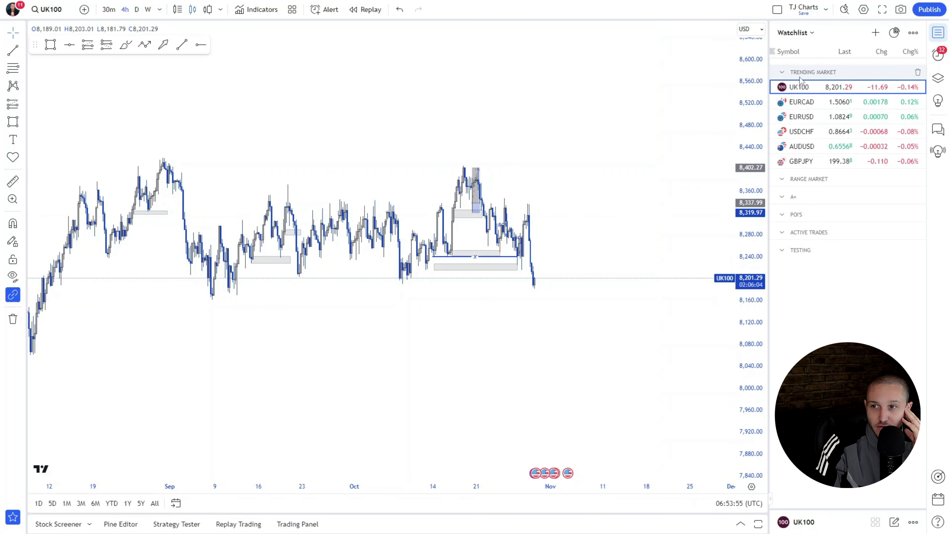
{"action": "left_click_drag", "start_coordinate": [815, 192], "coordinate": [815, 191]}
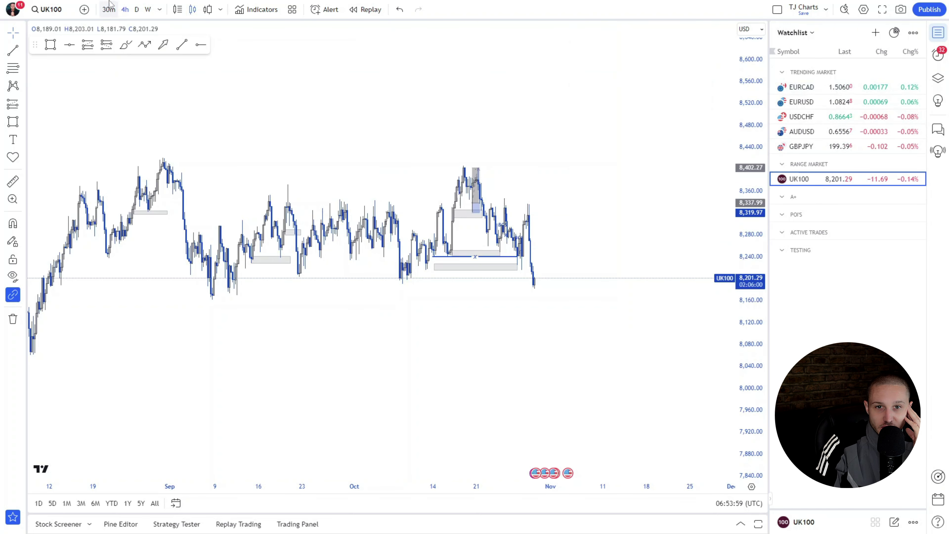
Open EURCAD on the 30-minute timeframe, reset the chart view and frame the latest rally from the 29 October low.
{"action": "left_click", "coordinate": [830, 92]}
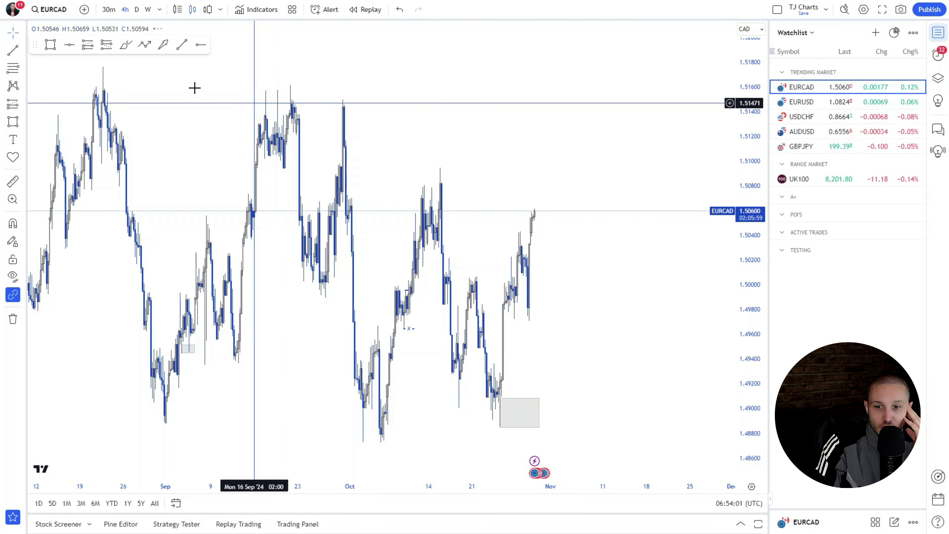
{"action": "scroll", "coordinate": [529, 157], "scroll_direction": "up", "scroll_amount": 5}
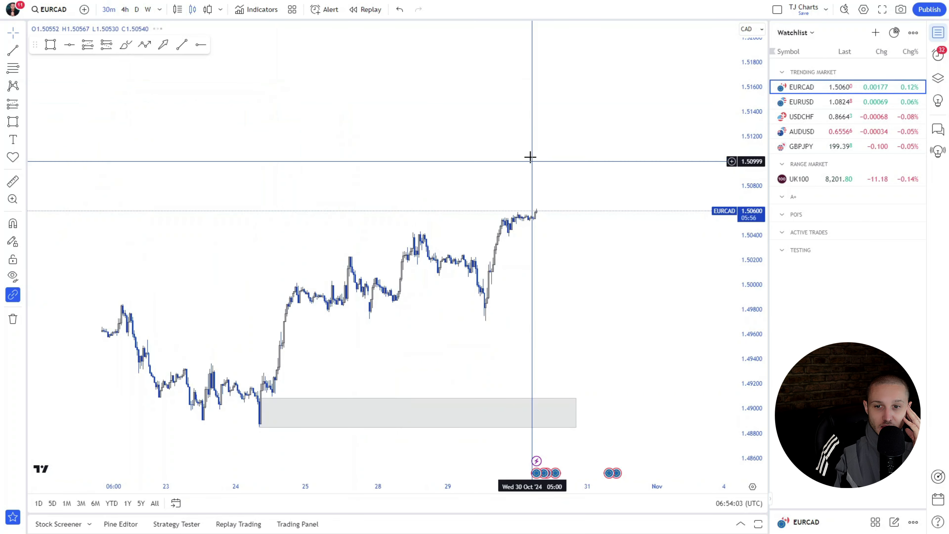
{"action": "right_click", "coordinate": [494, 122]}
{"action": "left_click", "coordinate": [506, 131]}
{"action": "scroll", "coordinate": [635, 220], "scroll_direction": "up", "scroll_amount": 1}
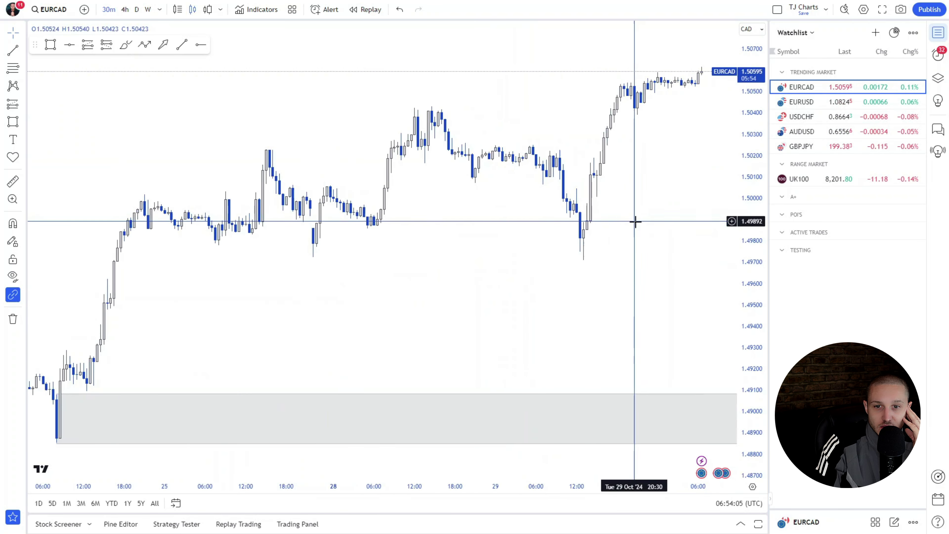
{"action": "scroll", "coordinate": [643, 216], "scroll_direction": "down", "scroll_amount": 4}
{"action": "left_click_drag", "start_coordinate": [671, 235], "coordinate": [438, 229]}
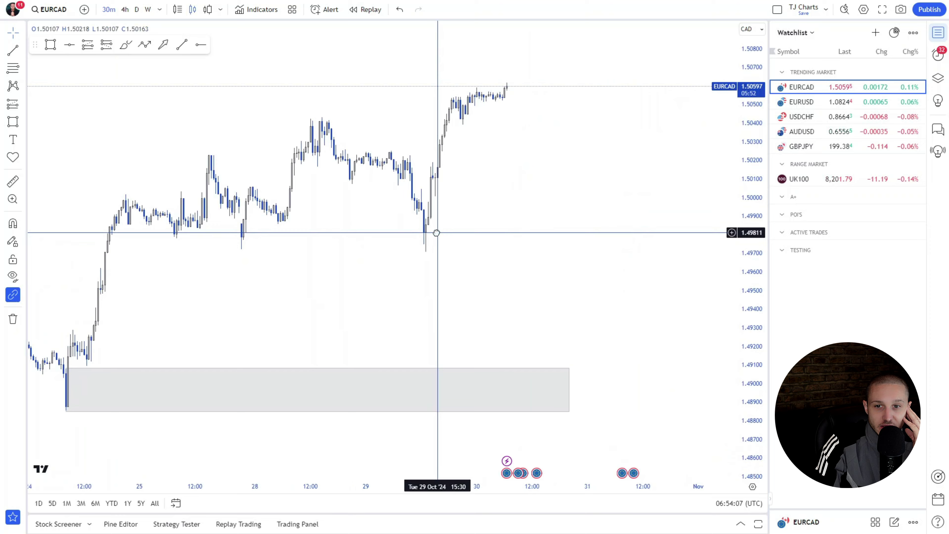
{"action": "scroll", "coordinate": [459, 274], "scroll_direction": "up", "scroll_amount": 1}
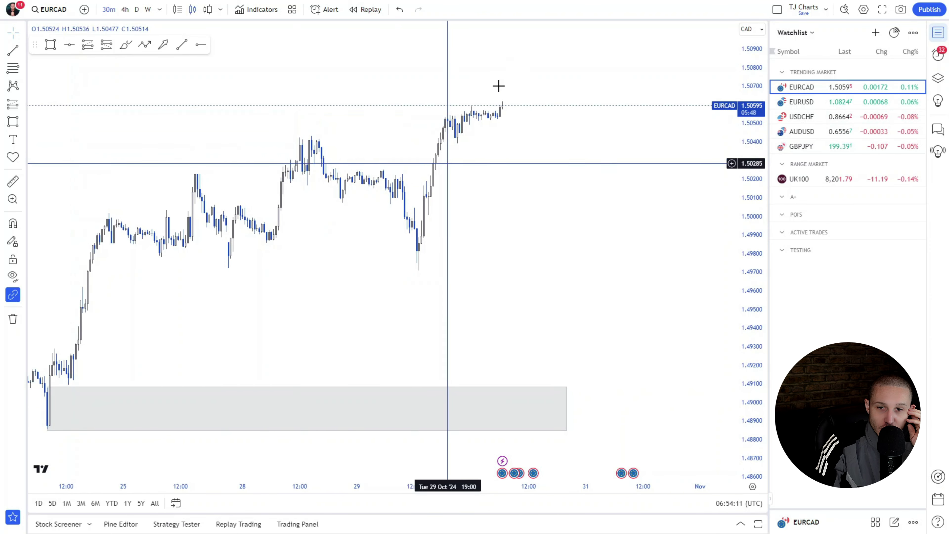
{"action": "scroll", "coordinate": [565, 209], "scroll_direction": "up", "scroll_amount": 1}
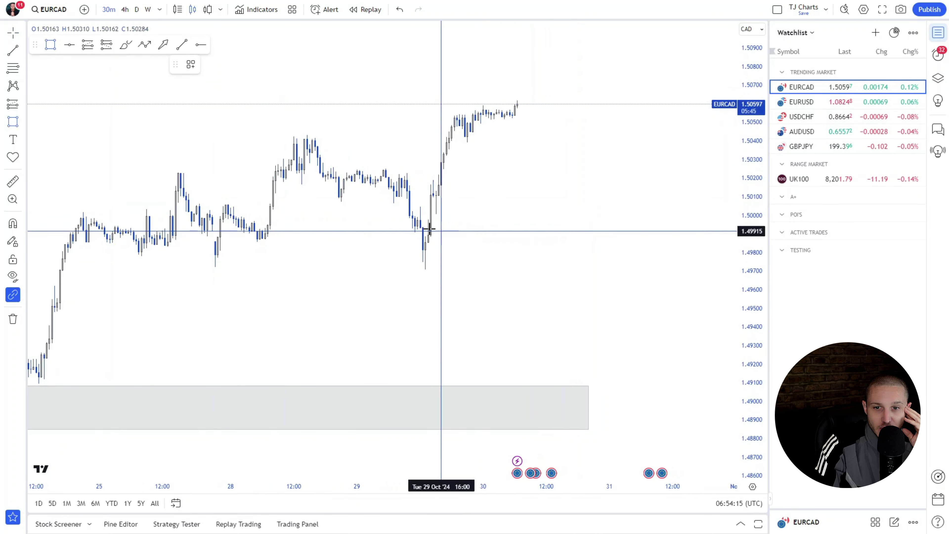
Mark the 29 October low on EURCAD with a rectangle from about 1.49936 to 1.49713 and apply the Demand template.
{"action": "mouse_move", "coordinate": [423, 227]}
{"action": "left_mouse_down"}
{"action": "mouse_move", "coordinate": [440, 268]}
{"action": "mouse_move", "coordinate": [525, 247]}
{"action": "mouse_move", "coordinate": [661, 248]}
{"action": "left_mouse_up"}
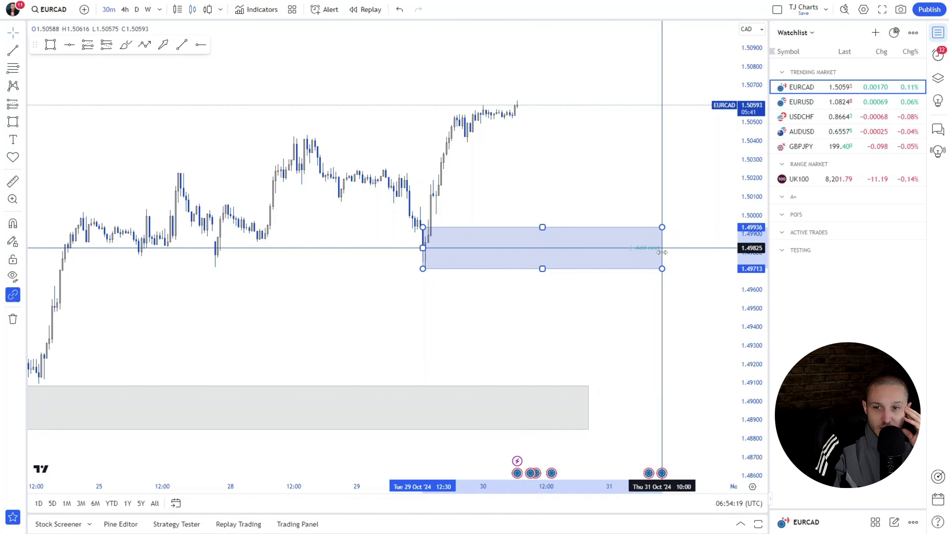
{"action": "double_click", "coordinate": [574, 233]}
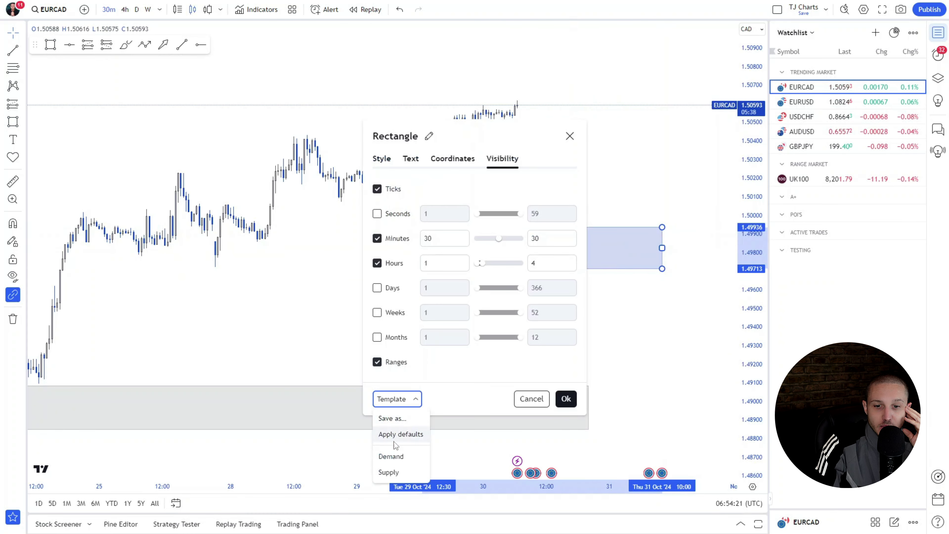
{"action": "left_click", "coordinate": [565, 399]}
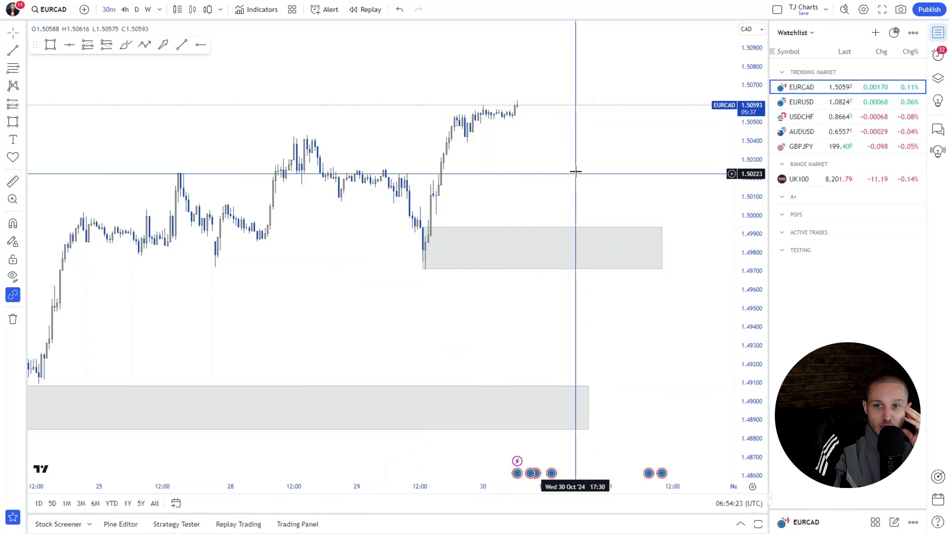
Try out a zigzag path projecting a stepped pullback, a rally and a drop into the new EURCAD zone, then discard it.
{"action": "left_click_drag", "start_coordinate": [523, 178], "coordinate": [409, 194]}
{"action": "left_click_drag", "start_coordinate": [741, 333], "coordinate": [740, 252]}
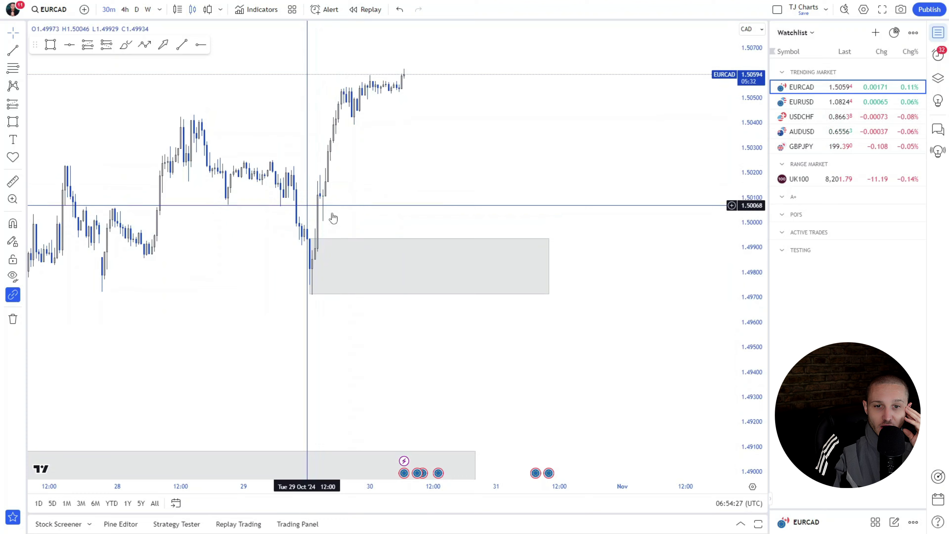
{"action": "left_click_drag", "start_coordinate": [482, 222], "coordinate": [474, 245]}
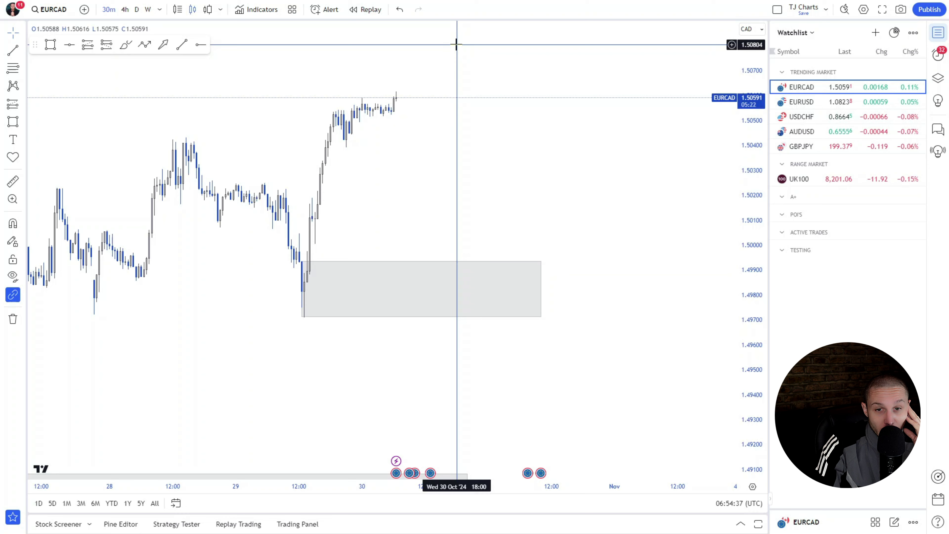
{"action": "scroll", "coordinate": [434, 168], "scroll_direction": "left", "scroll_amount": 3}
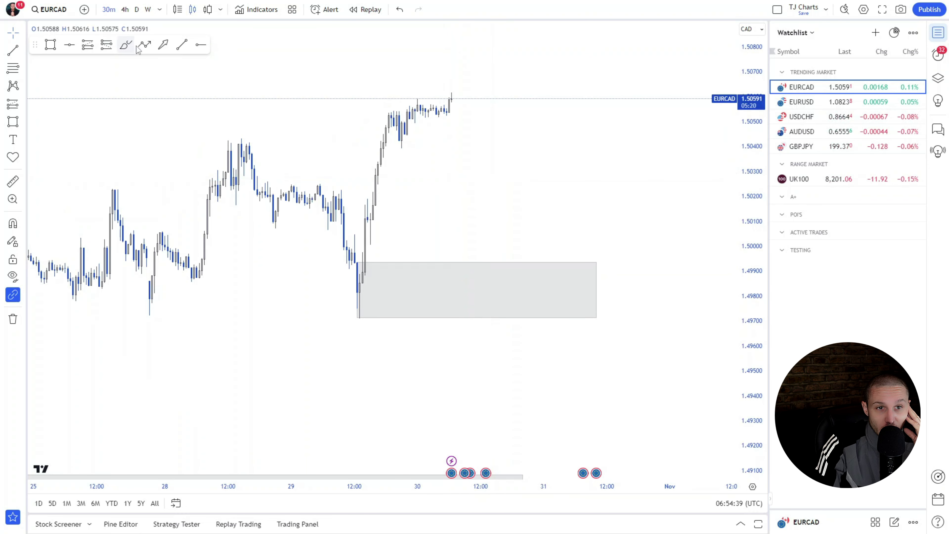
{"action": "left_click", "coordinate": [455, 111]}
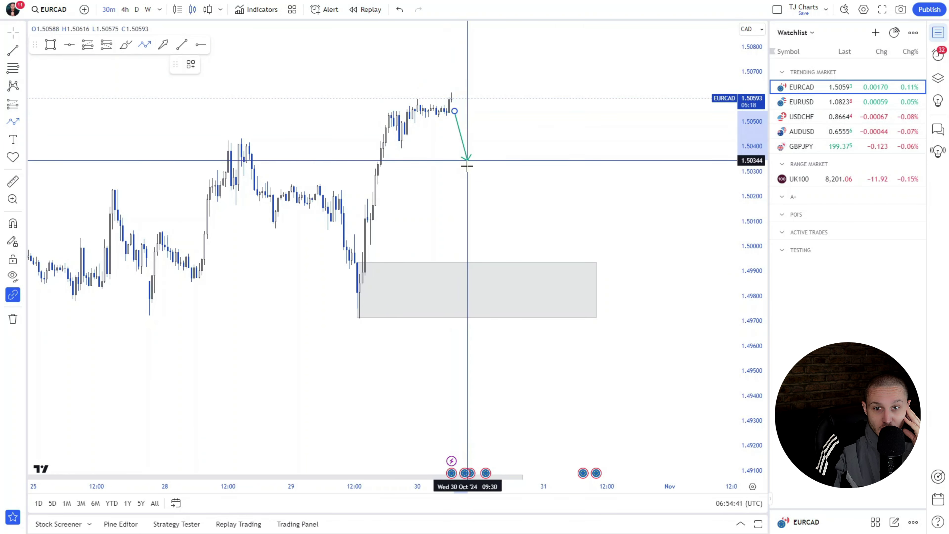
{"action": "left_click", "coordinate": [483, 146]}
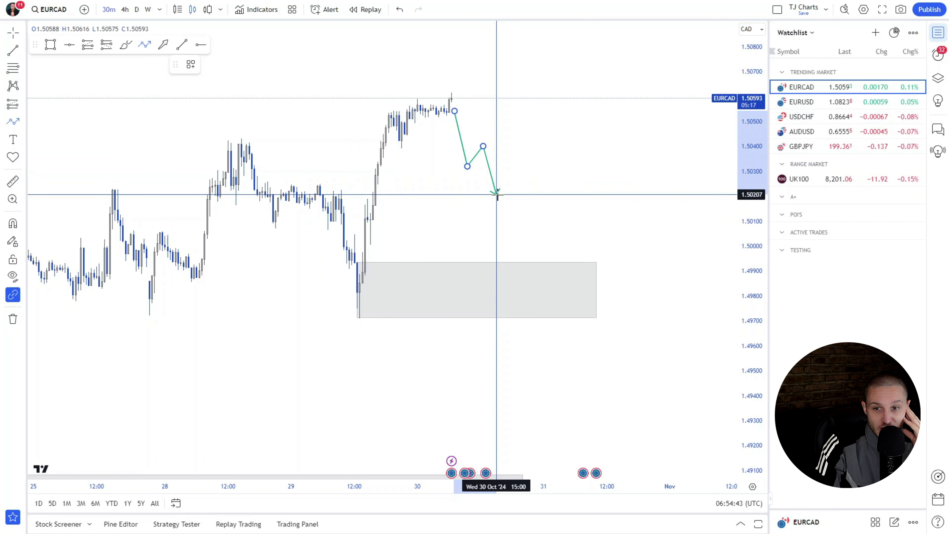
{"action": "left_click", "coordinate": [498, 195]}
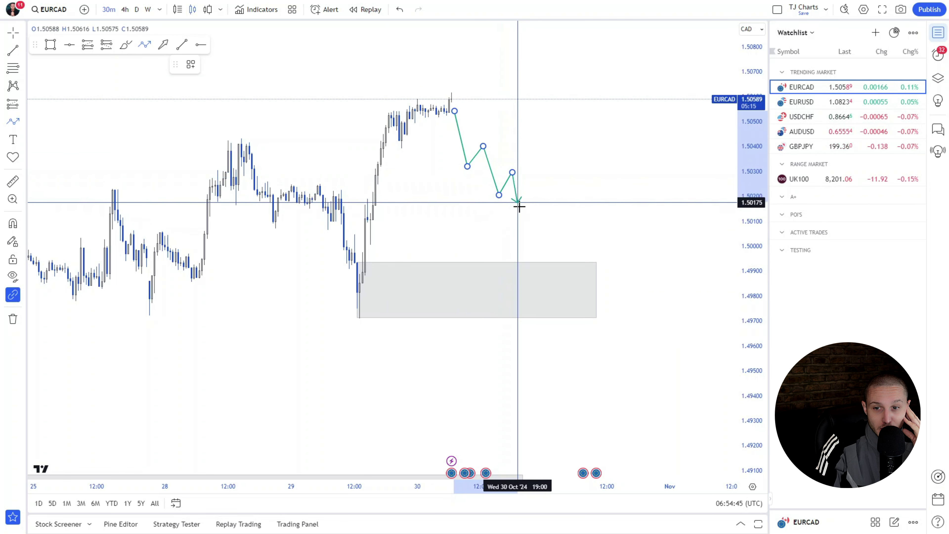
{"action": "left_click", "coordinate": [527, 223]}
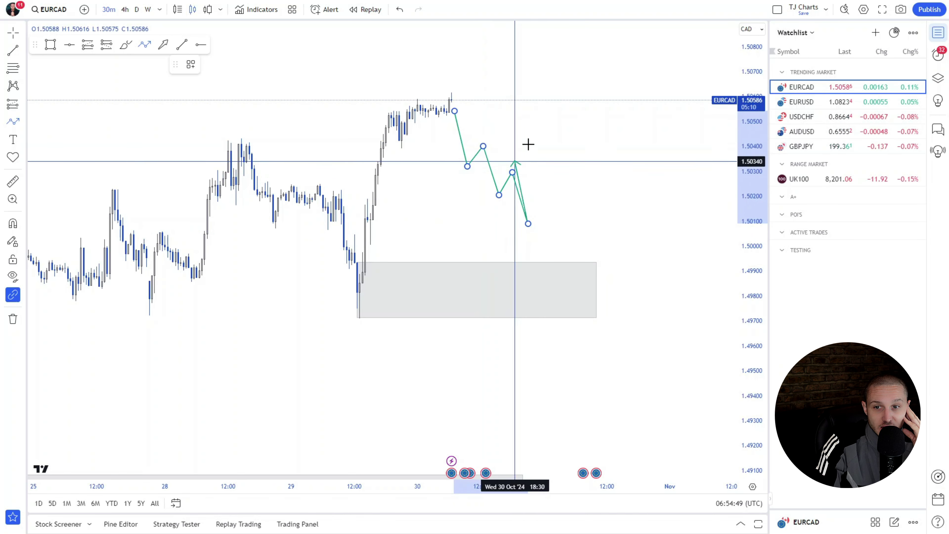
{"action": "left_click", "coordinate": [544, 119]}
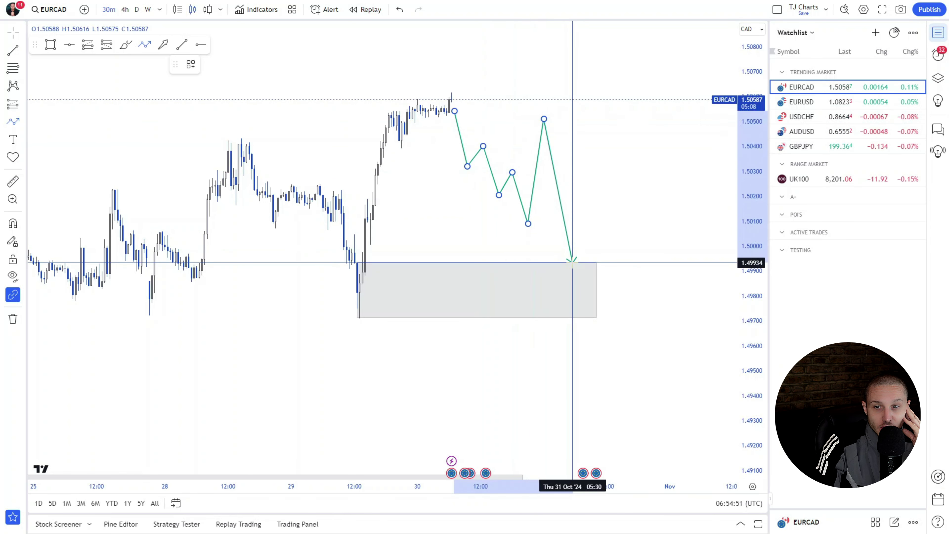
{"action": "left_click", "coordinate": [577, 259]}
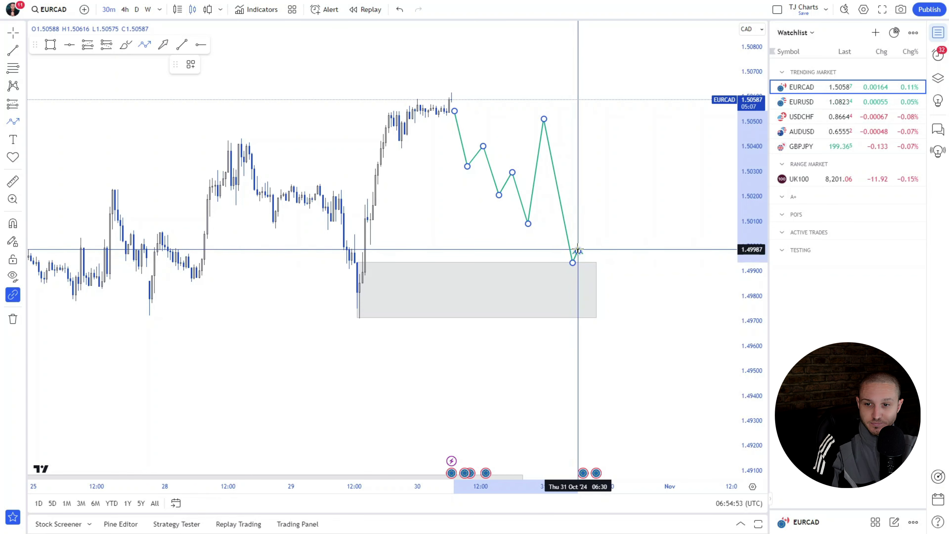
{"action": "key", "text": "Escape"}
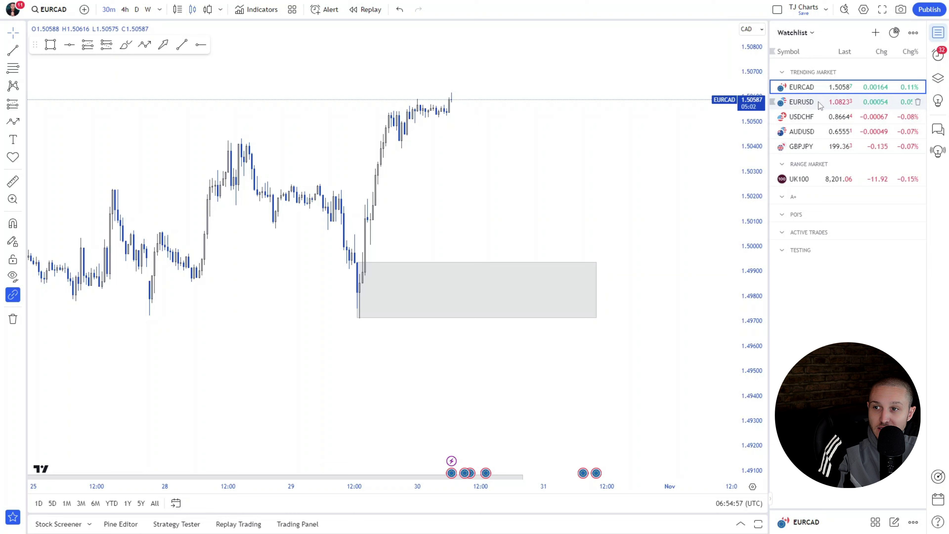
Open EURUSD on the 30-minute timeframe and examine the recent price action beneath the existing supply zone.
{"action": "left_click", "coordinate": [801, 101]}
{"action": "left_click_drag", "start_coordinate": [676, 264], "coordinate": [738, 260]}
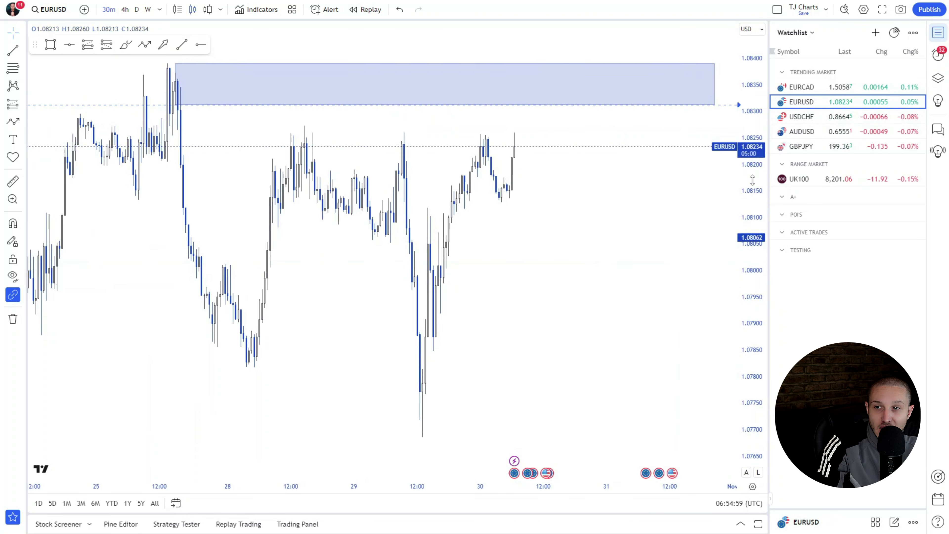
{"action": "left_click_drag", "start_coordinate": [752, 181], "coordinate": [752, 318]}
{"action": "scroll", "coordinate": [660, 294], "scroll_direction": "down", "scroll_amount": 2}
{"action": "scroll", "coordinate": [660, 293], "scroll_direction": "up", "scroll_amount": 1}
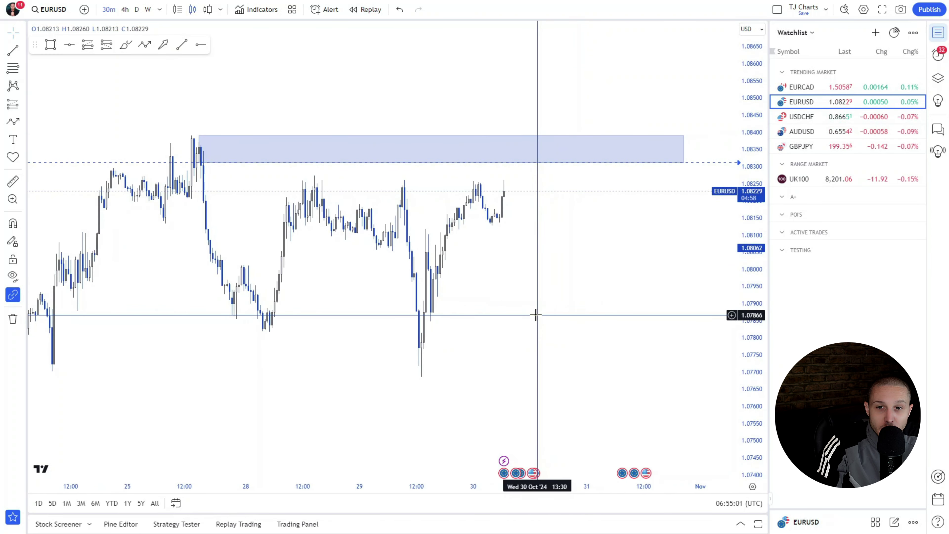
Switch EURUSD to the 4-hour timeframe, reset the chart view and trace the October decline back to the summer.
{"action": "left_click", "coordinate": [125, 9]}
{"action": "right_click", "coordinate": [589, 86]}
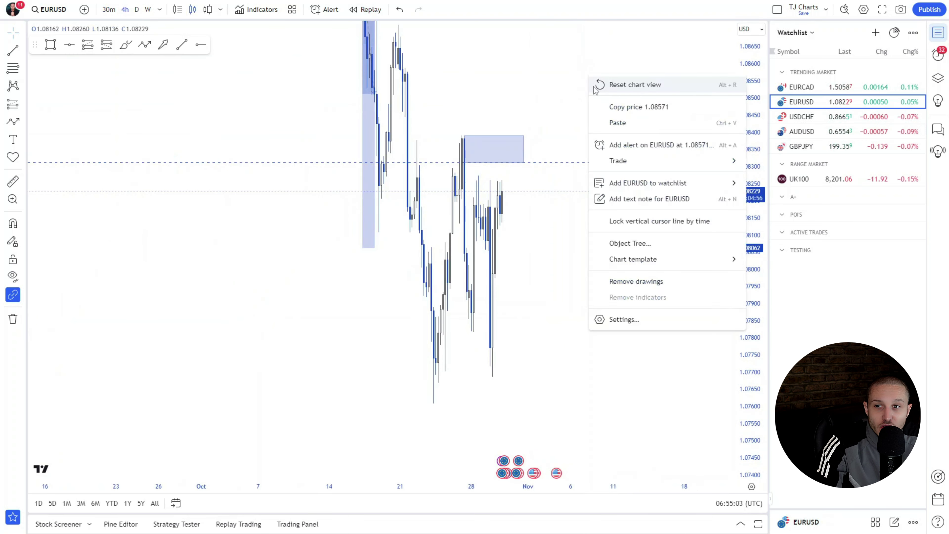
{"action": "left_click", "coordinate": [598, 87]}
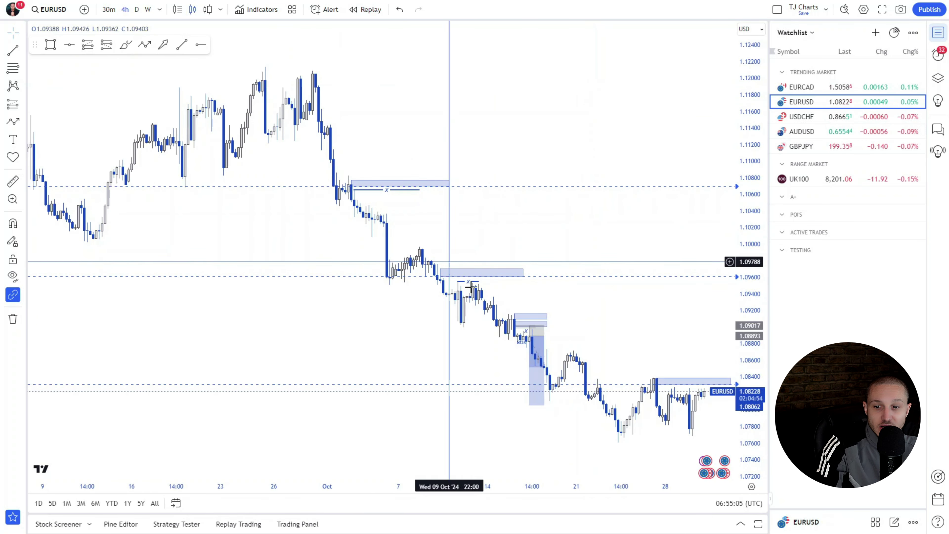
{"action": "left_click_drag", "start_coordinate": [610, 324], "coordinate": [392, 248]}
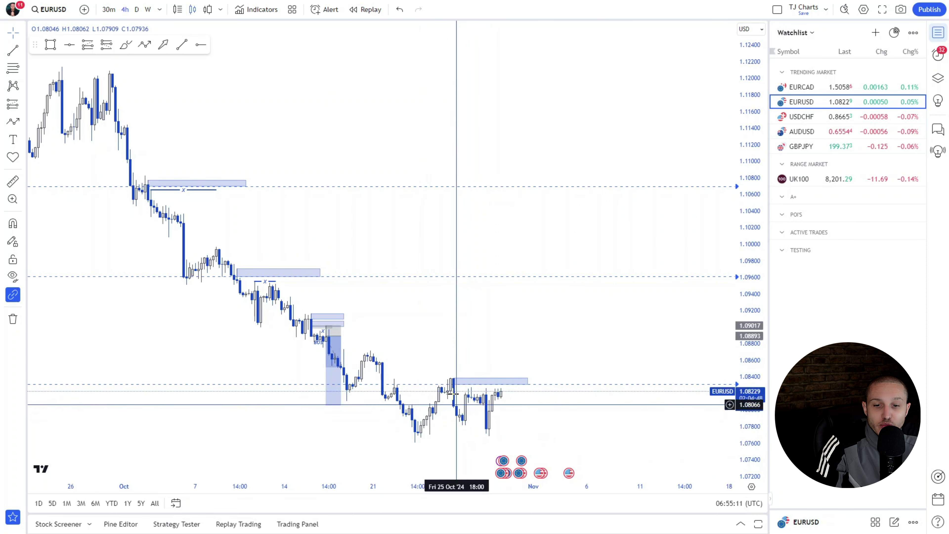
{"action": "scroll", "coordinate": [528, 271], "scroll_direction": "down", "scroll_amount": 3}
{"action": "scroll", "coordinate": [528, 270], "scroll_direction": "down", "scroll_amount": 3}
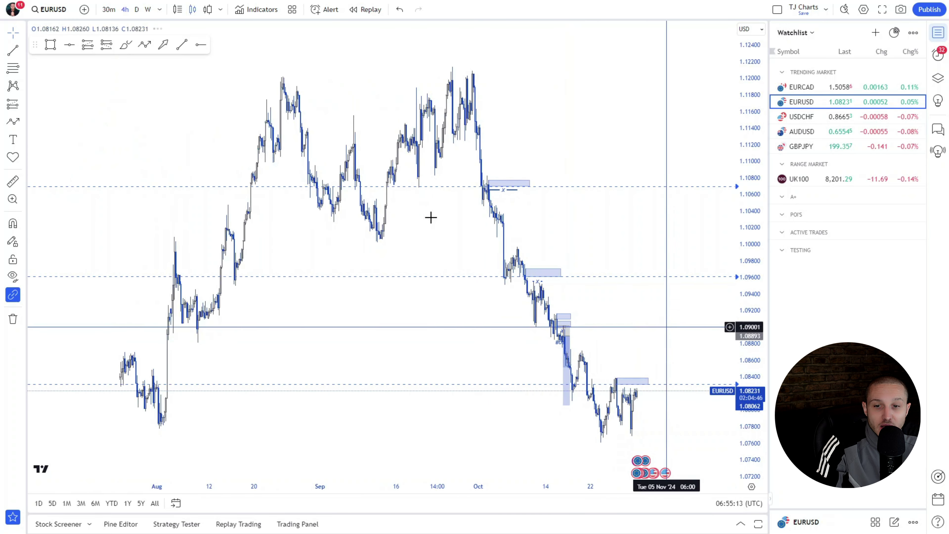
{"action": "scroll", "coordinate": [360, 403], "scroll_direction": "down", "scroll_amount": 1}
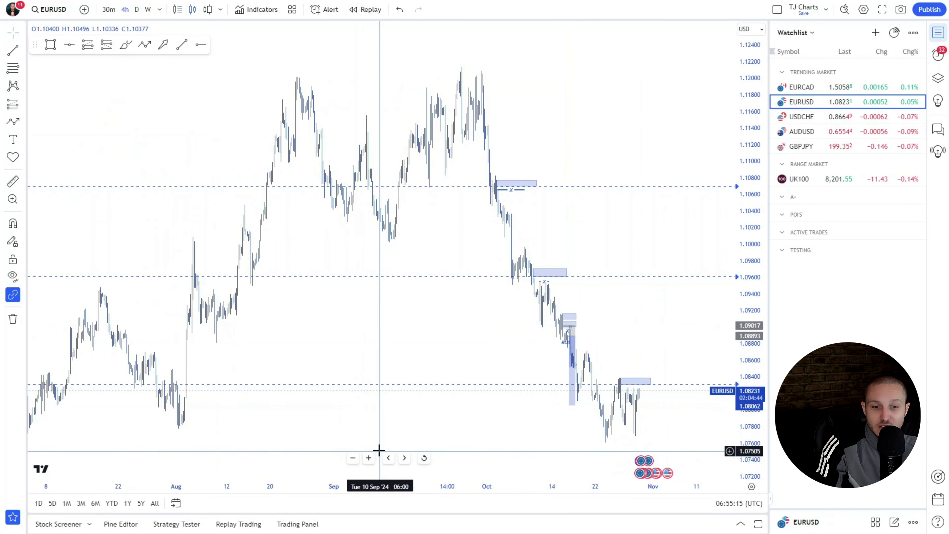
{"action": "scroll", "coordinate": [380, 442], "scroll_direction": "down", "scroll_amount": 2}
{"action": "left_click_drag", "start_coordinate": [415, 408], "coordinate": [568, 409]}
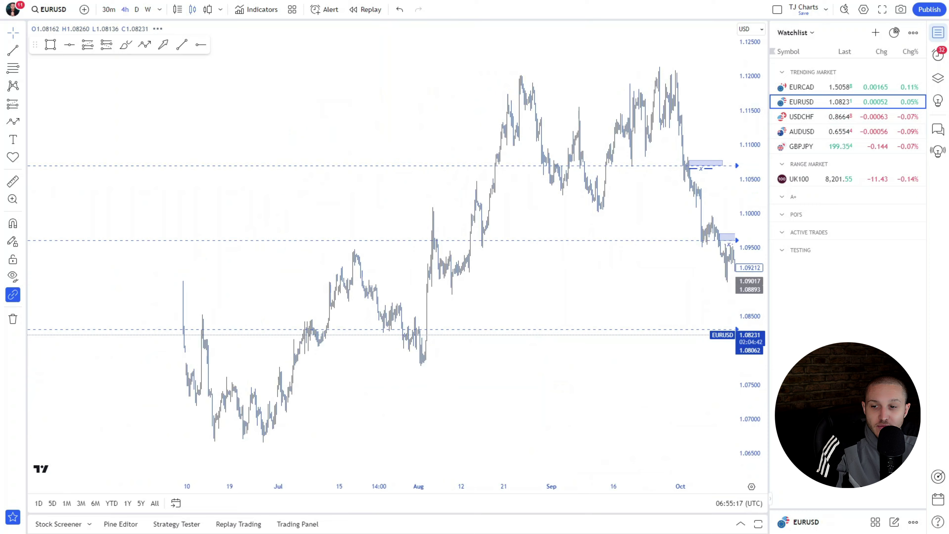
Compare the early-August low on the EURUSD 4-hour chart with the late-October low.
{"action": "left_click_drag", "start_coordinate": [744, 397], "coordinate": [759, 224]}
{"action": "scroll", "coordinate": [563, 299], "scroll_direction": "up", "scroll_amount": 9}
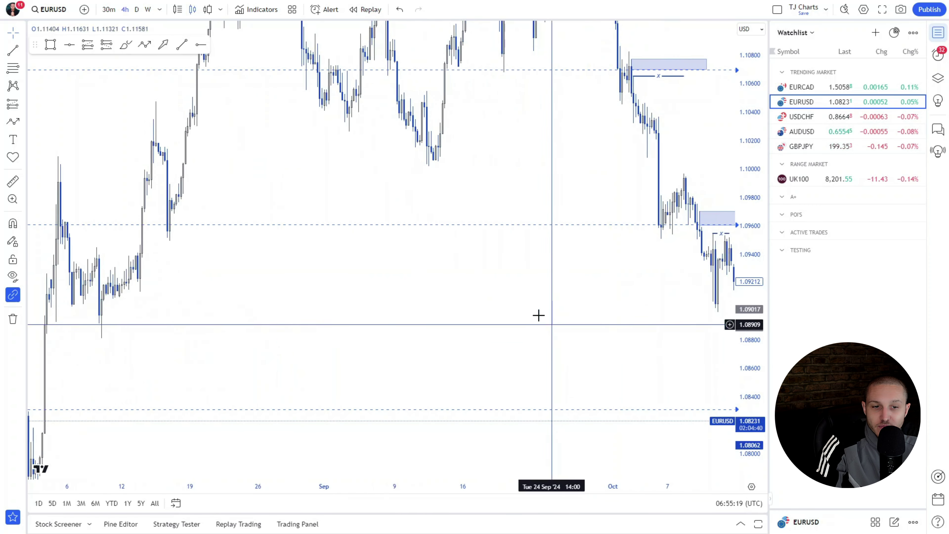
{"action": "left_click_drag", "start_coordinate": [422, 289], "coordinate": [495, 184]}
{"action": "scroll", "coordinate": [495, 184], "scroll_direction": "down", "scroll_amount": 2}
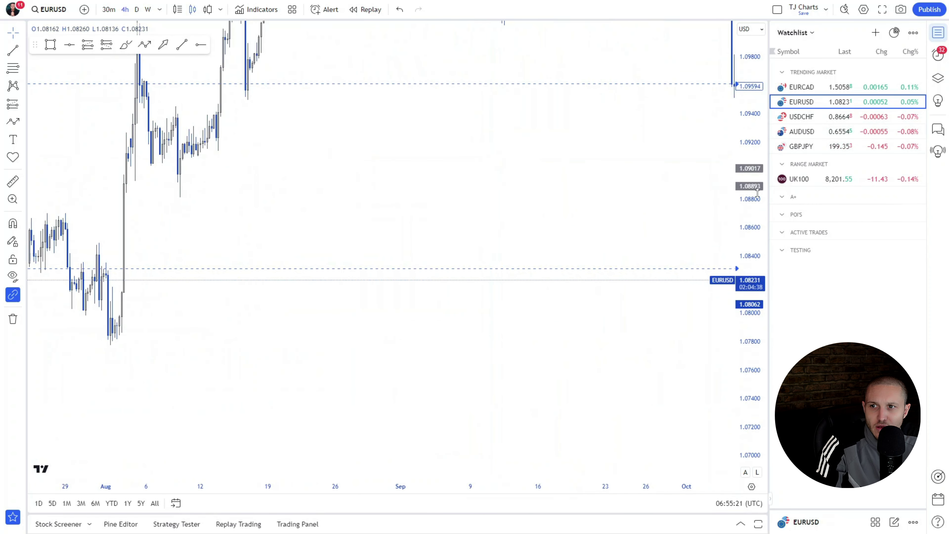
{"action": "left_click_drag", "start_coordinate": [570, 222], "coordinate": [371, 218]}
{"action": "scroll", "coordinate": [376, 219], "scroll_direction": "down", "scroll_amount": 3}
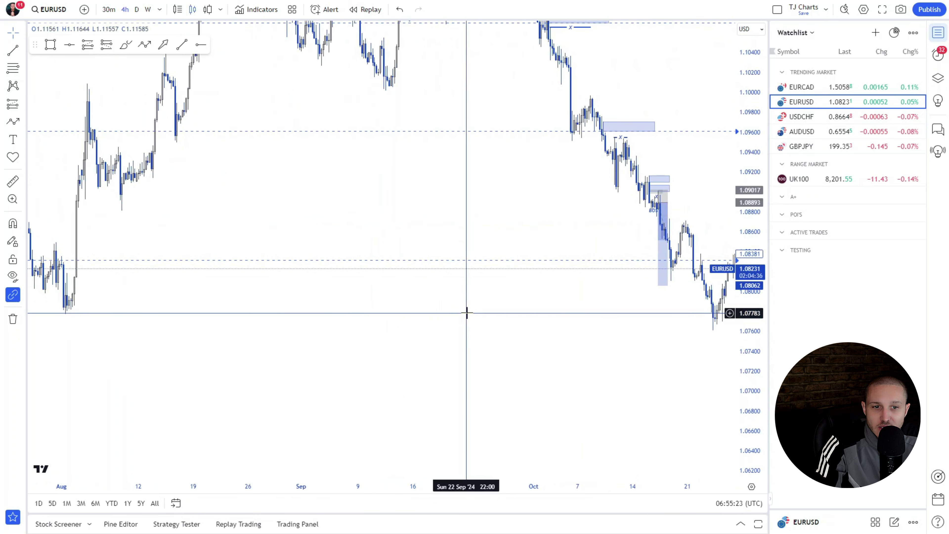
{"action": "left_click_drag", "start_coordinate": [486, 310], "coordinate": [412, 311]}
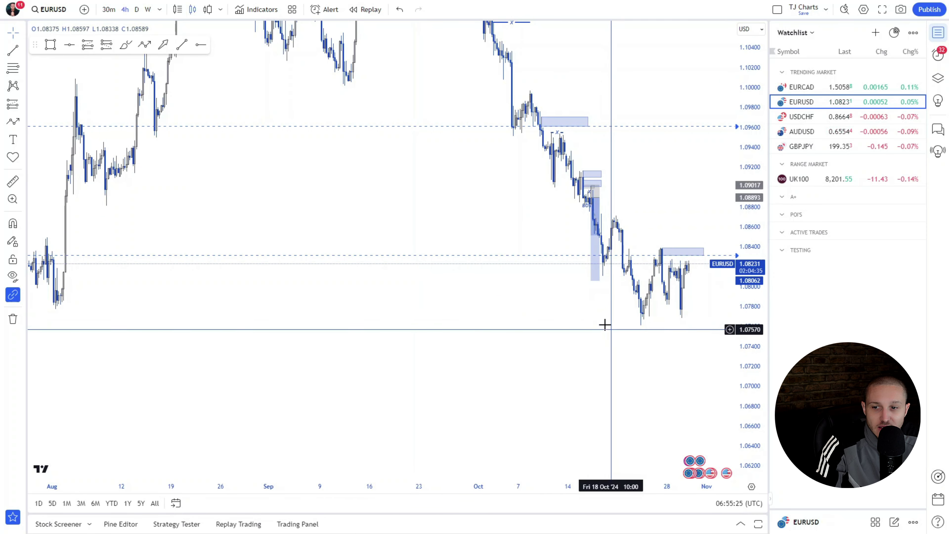
{"action": "left_click_drag", "start_coordinate": [540, 314], "coordinate": [594, 311]}
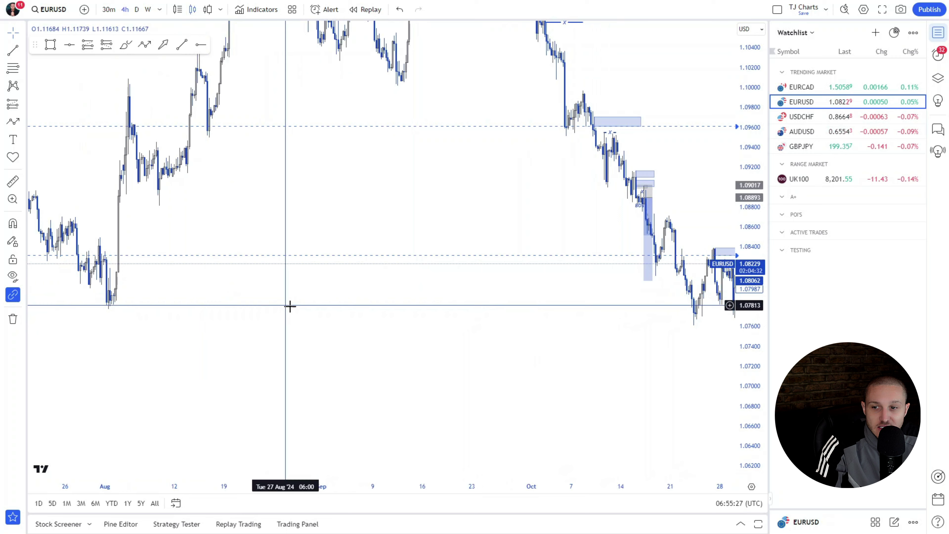
{"action": "left_click_drag", "start_coordinate": [377, 338], "coordinate": [307, 339]}
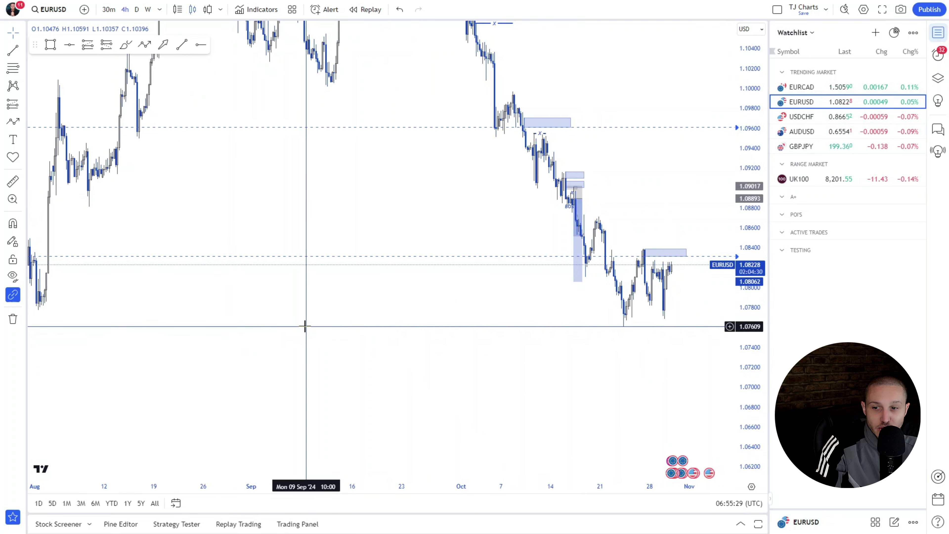
{"action": "scroll", "coordinate": [305, 326], "scroll_direction": "down", "scroll_amount": 4}
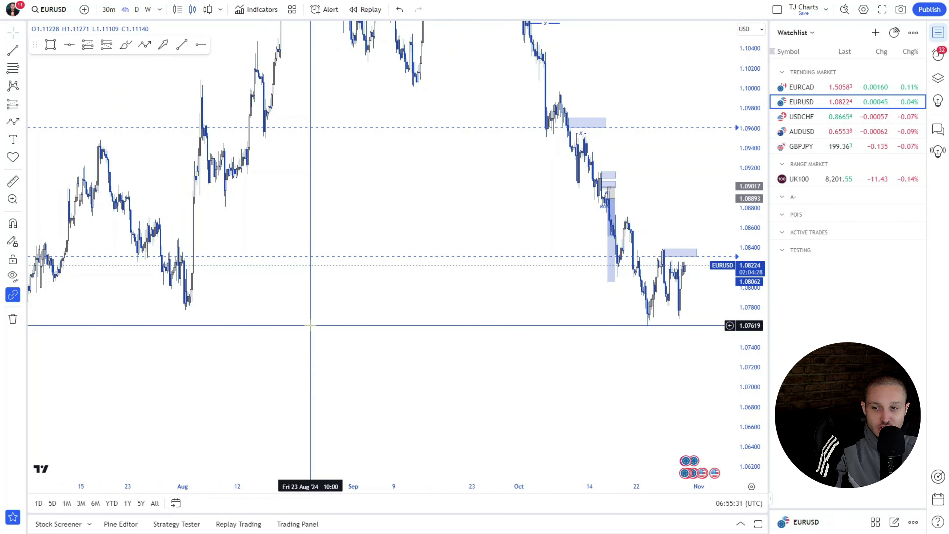
{"action": "scroll", "coordinate": [319, 326], "scroll_direction": "down", "scroll_amount": 1}
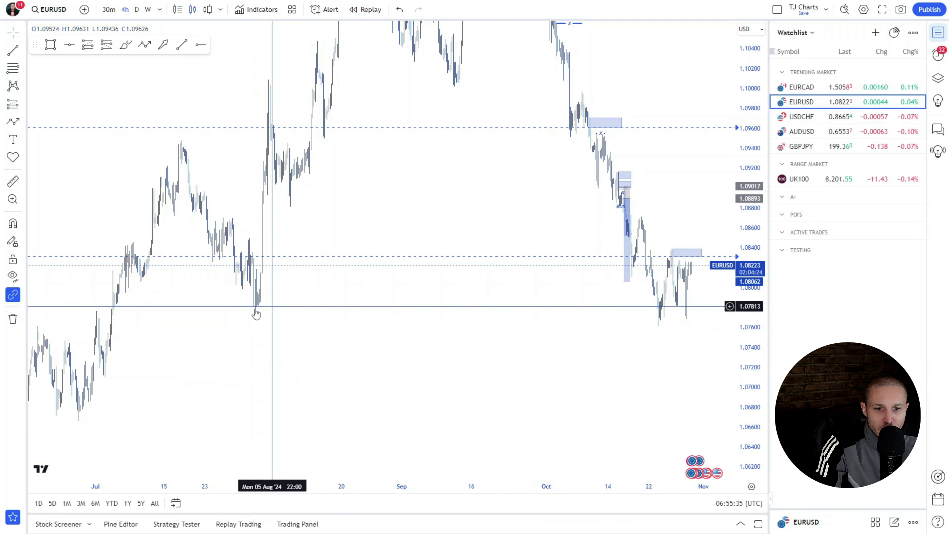
Place a horizontal line at 1.07609 along the October low on EURUSD and check it against the June to August price action.
{"action": "left_click_drag", "start_coordinate": [245, 314], "coordinate": [321, 313]}
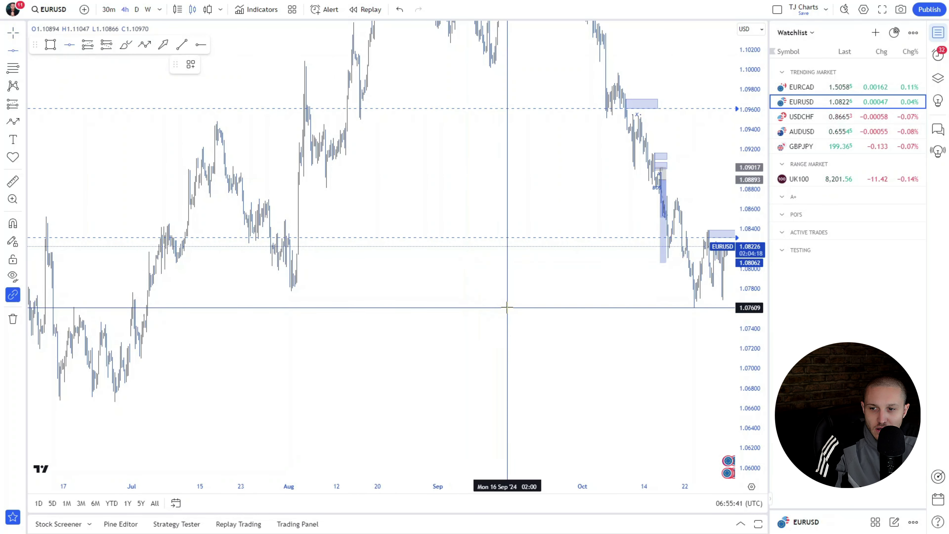
{"action": "left_click", "coordinate": [322, 353]}
{"action": "left_click_drag", "start_coordinate": [348, 354], "coordinate": [607, 352]}
{"action": "scroll", "coordinate": [521, 343], "scroll_direction": "up", "scroll_amount": 5}
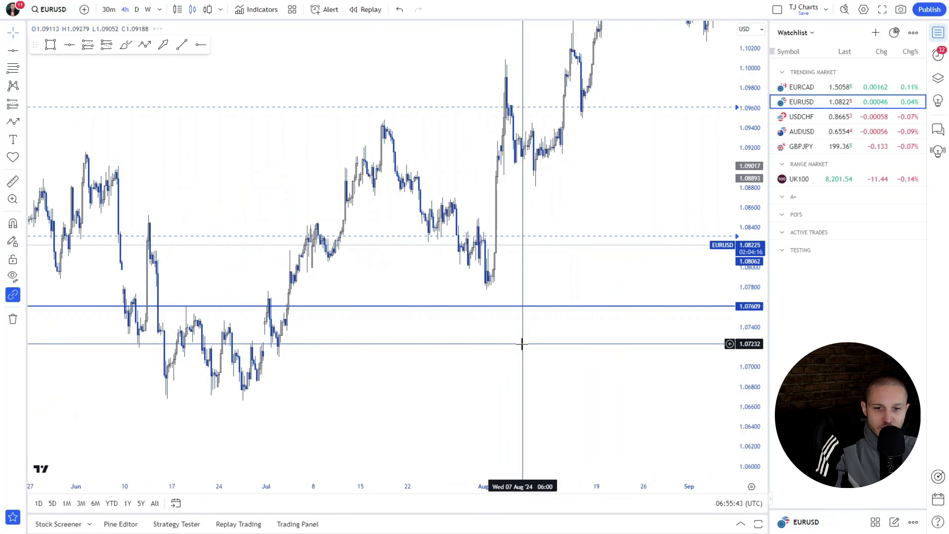
{"action": "left_click_drag", "start_coordinate": [329, 385], "coordinate": [479, 358]}
{"action": "scroll", "coordinate": [478, 358], "scroll_direction": "up", "scroll_amount": 3}
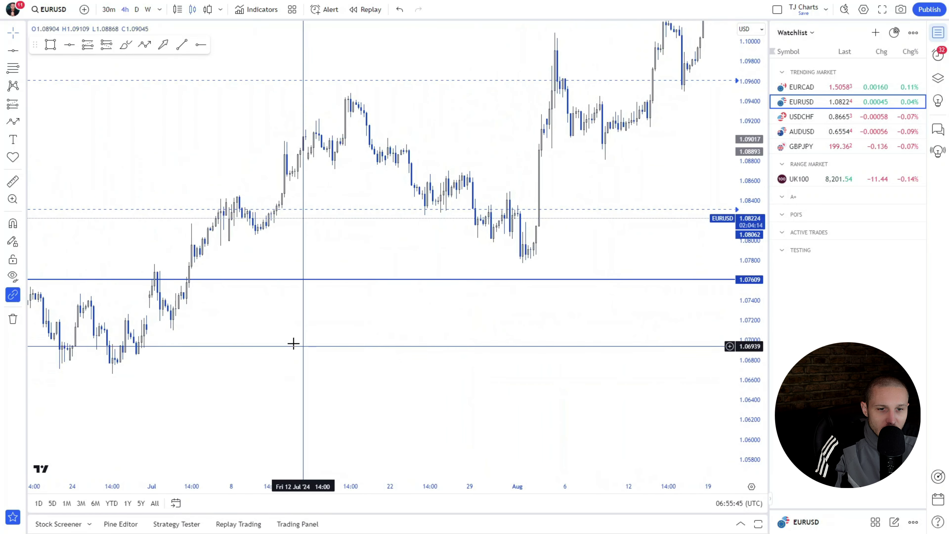
{"action": "left_click_drag", "start_coordinate": [247, 319], "coordinate": [390, 317]}
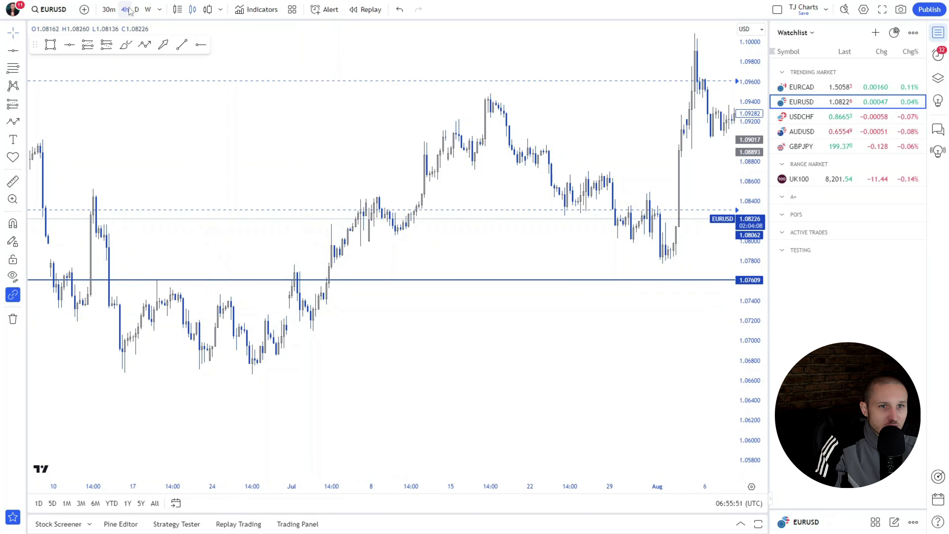
Switch EURUSD to the daily timeframe and examine how price reacted around the 1.07609 line back through 2023, 2022 and 2020.
{"action": "left_click", "coordinate": [137, 10]}
{"action": "left_click_drag", "start_coordinate": [627, 322], "coordinate": [444, 301]}
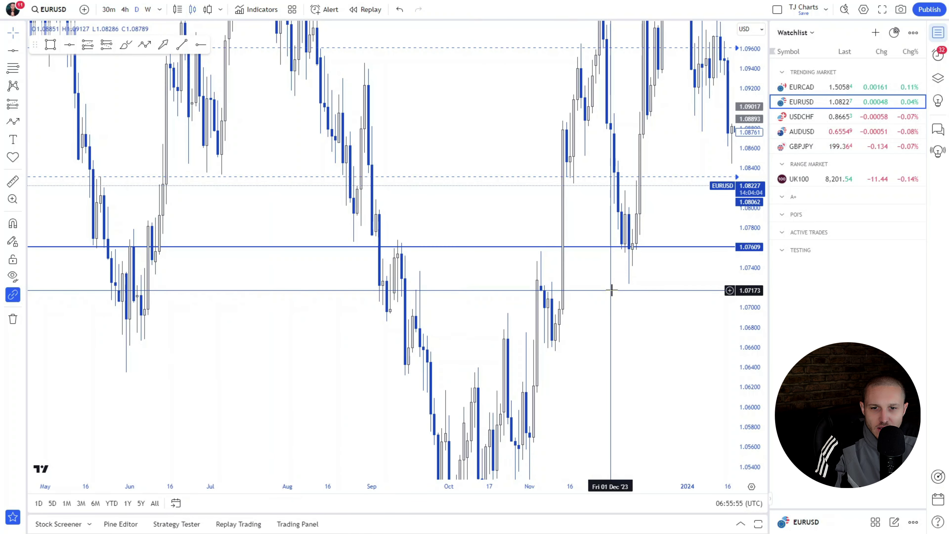
{"action": "left_click_drag", "start_coordinate": [612, 290], "coordinate": [669, 288]}
{"action": "scroll", "coordinate": [510, 260], "scroll_direction": "down", "scroll_amount": 3}
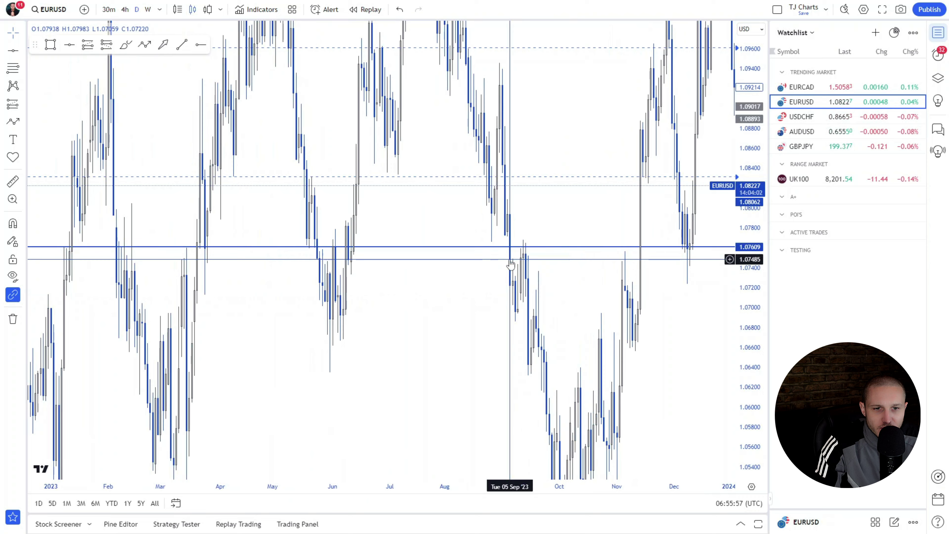
{"action": "scroll", "coordinate": [268, 255], "scroll_direction": "down", "scroll_amount": 2}
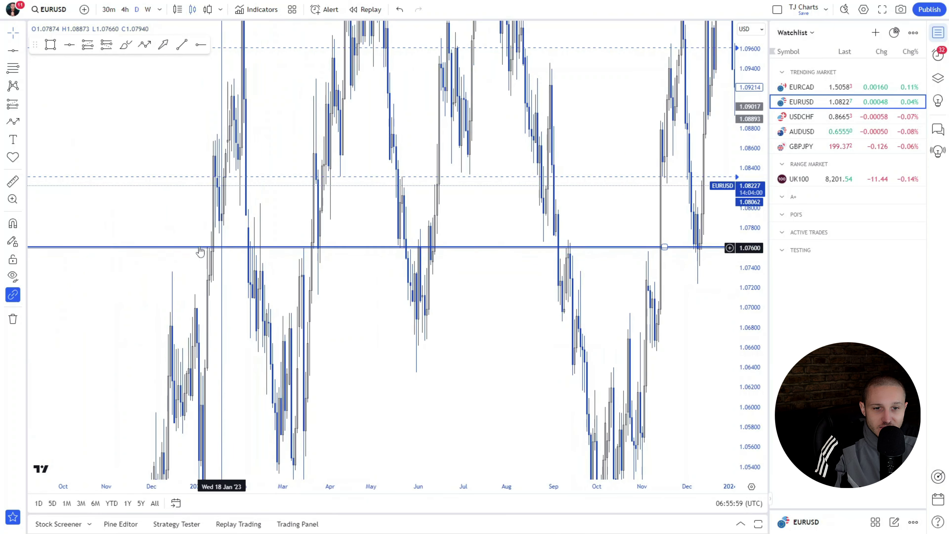
{"action": "left_click_drag", "start_coordinate": [761, 75], "coordinate": [759, 157]}
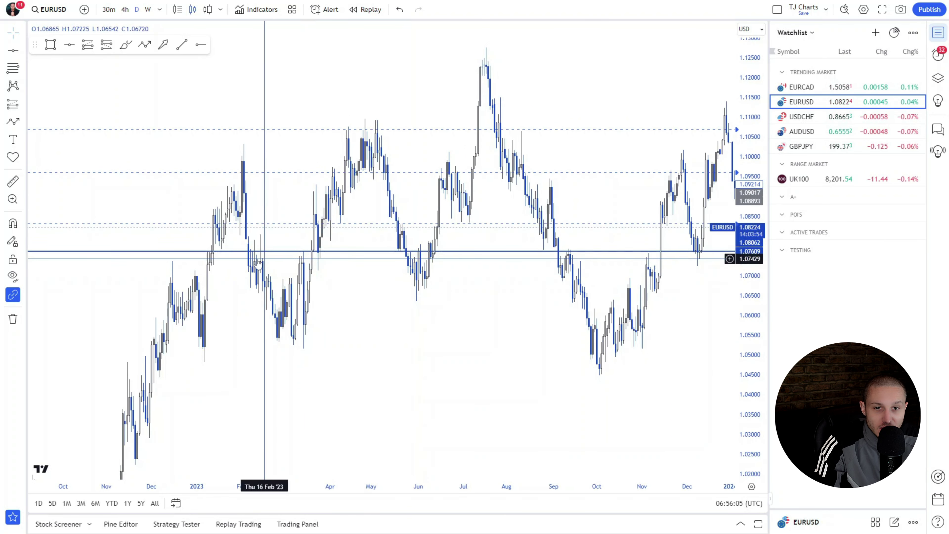
{"action": "scroll", "coordinate": [258, 264], "scroll_direction": "down", "scroll_amount": 4}
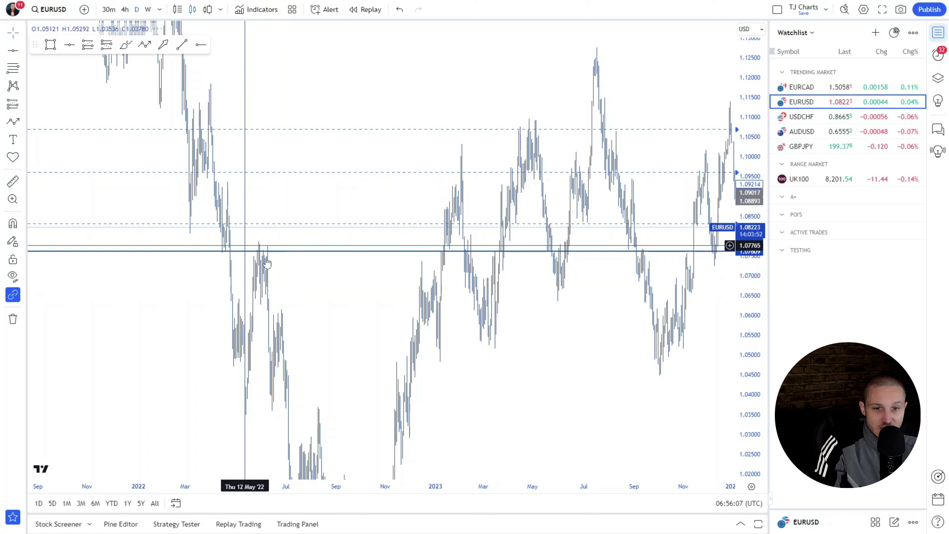
{"action": "left_click_drag", "start_coordinate": [334, 307], "coordinate": [487, 287]}
{"action": "left_click_drag", "start_coordinate": [337, 298], "coordinate": [427, 302]}
{"action": "left_click_drag", "start_coordinate": [312, 269], "coordinate": [340, 235]}
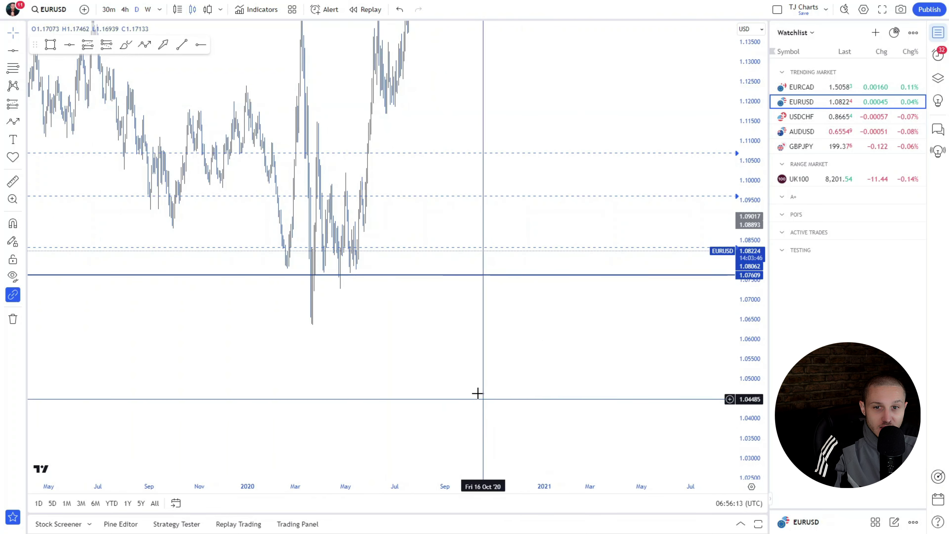
Return to the latest EURUSD daily candles, reset the chart view and review current price against the horizontal line.
{"action": "left_click_drag", "start_coordinate": [532, 355], "coordinate": [466, 354]}
{"action": "left_click_drag", "start_coordinate": [604, 366], "coordinate": [206, 329]}
{"action": "left_click_drag", "start_coordinate": [570, 335], "coordinate": [383, 330]}
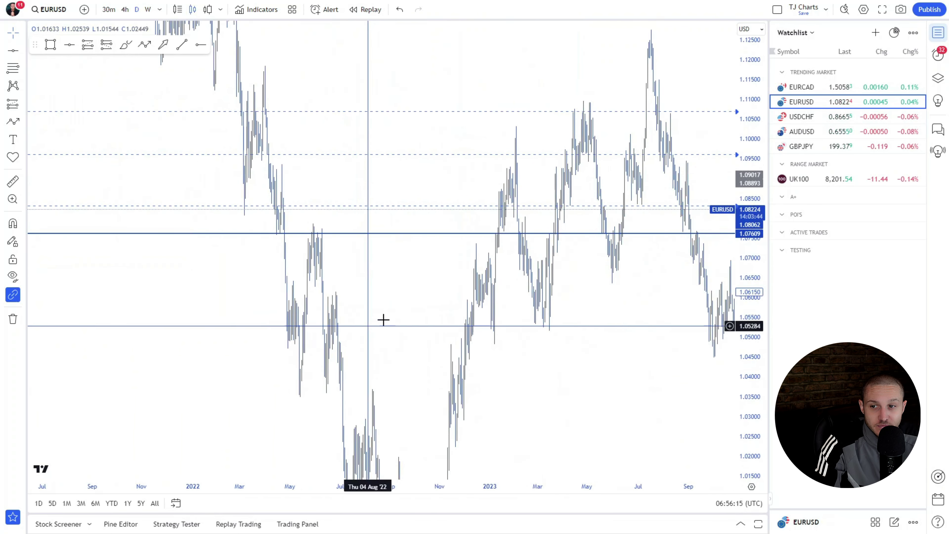
{"action": "left_click_drag", "start_coordinate": [541, 331], "coordinate": [369, 332]}
{"action": "scroll", "coordinate": [369, 332], "scroll_direction": "right", "scroll_amount": 10}
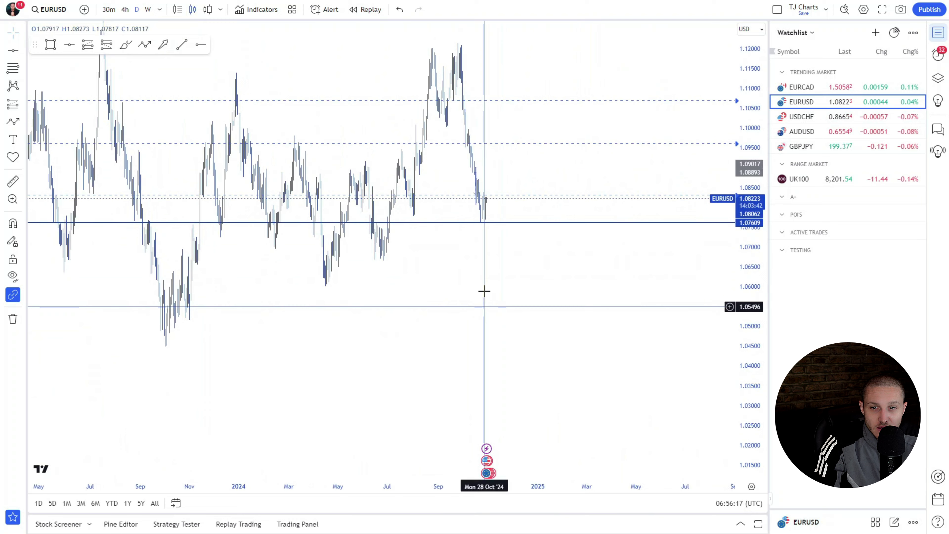
{"action": "right_click", "coordinate": [481, 277]}
{"action": "left_click", "coordinate": [481, 277]}
{"action": "left_click_drag", "start_coordinate": [574, 299], "coordinate": [458, 310]}
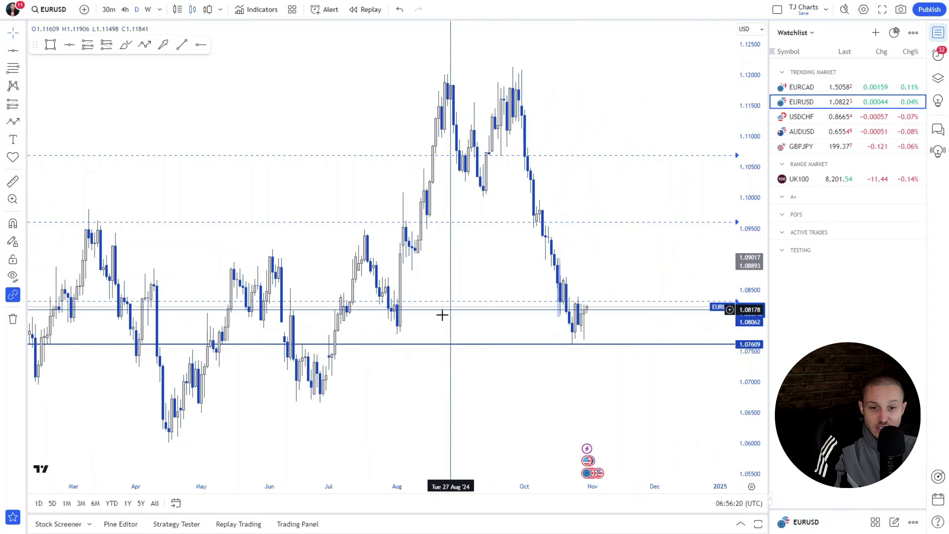
Return EURUSD to the 30-minute timeframe, delete the horizontal line at the October low and reframe the recent swings.
{"action": "left_click", "coordinate": [114, 12]}
{"action": "scroll", "coordinate": [609, 268], "scroll_direction": "down", "scroll_amount": 2}
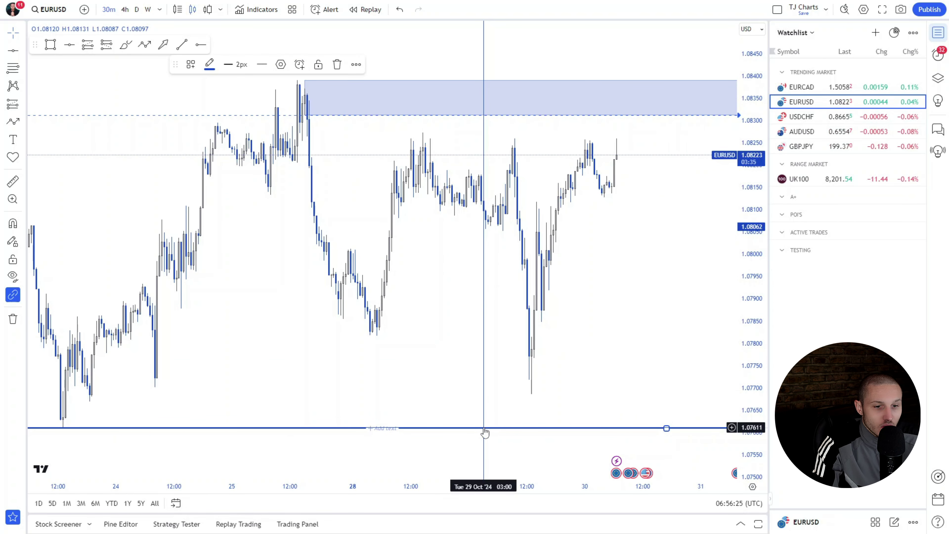
{"action": "key", "text": "Delete"}
{"action": "scroll", "coordinate": [667, 391], "scroll_direction": "down", "scroll_amount": 2}
{"action": "left_click_drag", "start_coordinate": [746, 239], "coordinate": [746, 307]}
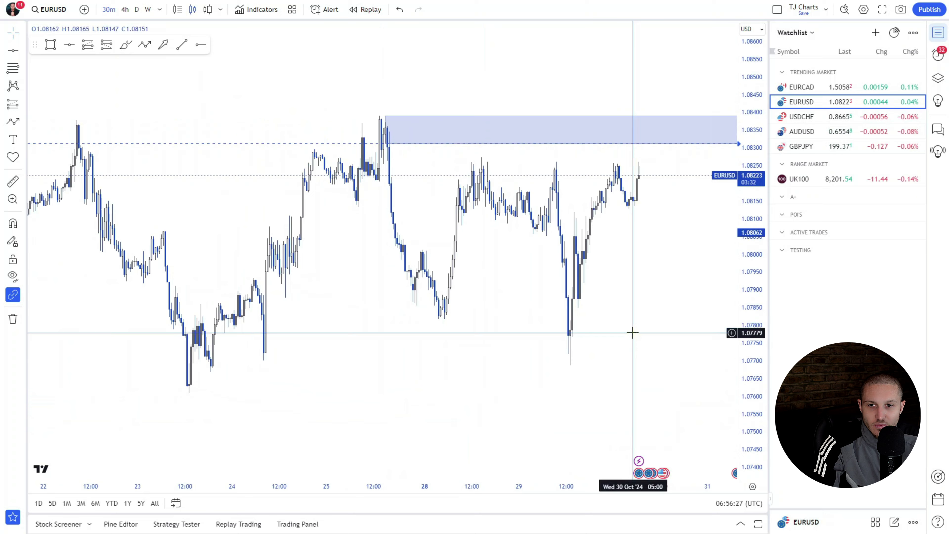
Draw a flat trend line at 1.08275 from the 28 October high past current price and apply the saved template with the x label.
{"action": "scroll", "coordinate": [628, 331], "scroll_direction": "up", "scroll_amount": 2}
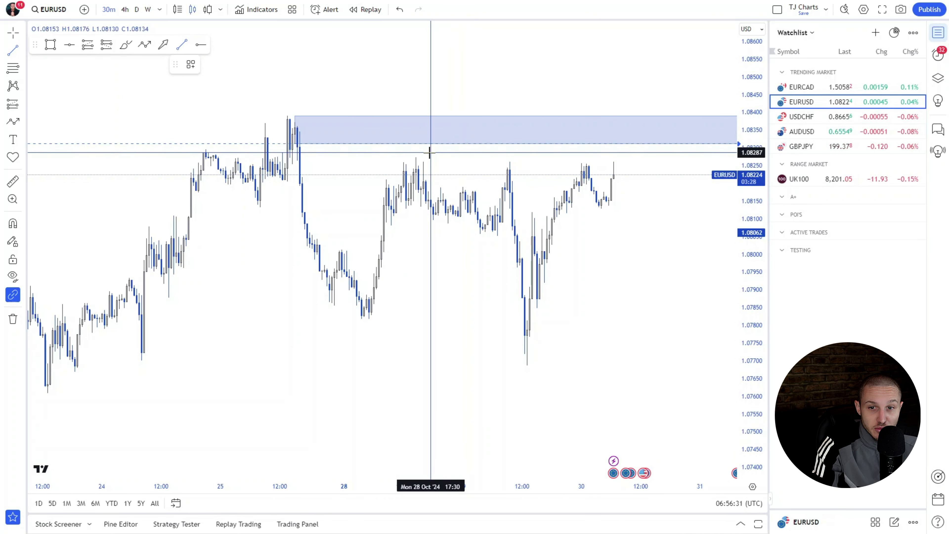
{"action": "left_click", "coordinate": [415, 156]}
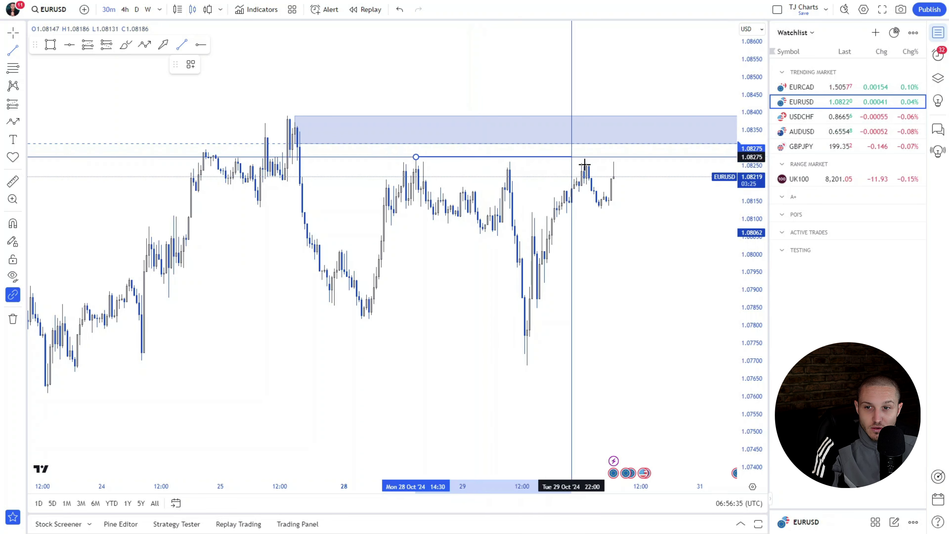
{"action": "left_click", "coordinate": [651, 167]}
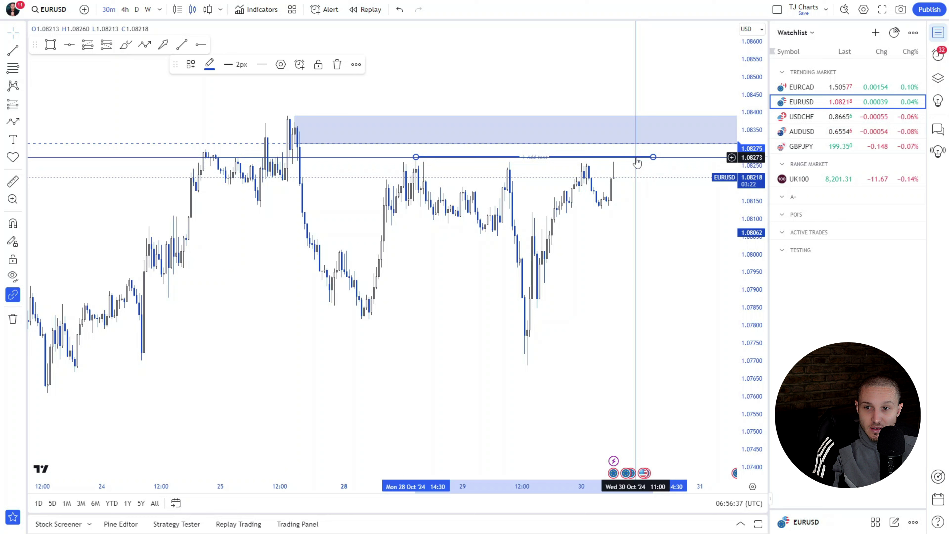
{"action": "double_click", "coordinate": [636, 157]}
{"action": "left_click", "coordinate": [387, 487]}
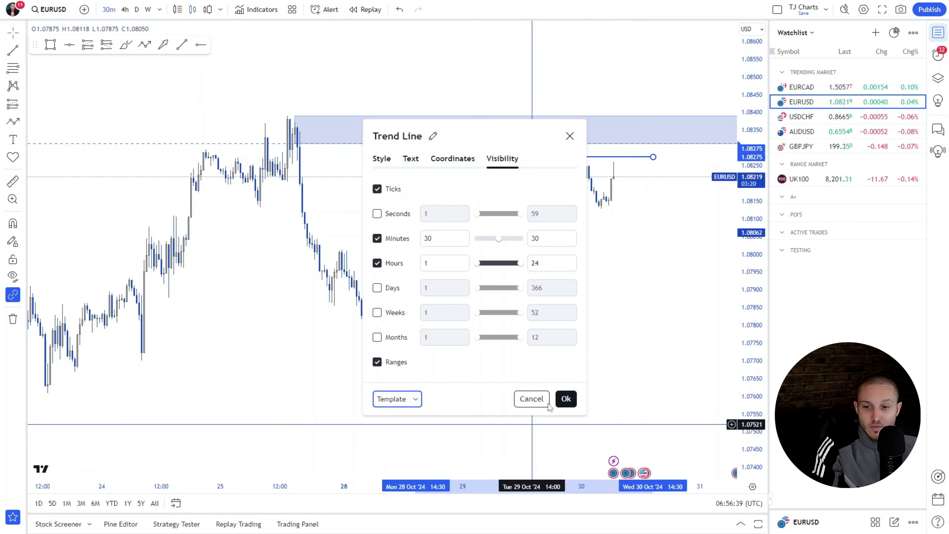
{"action": "left_click", "coordinate": [566, 398]}
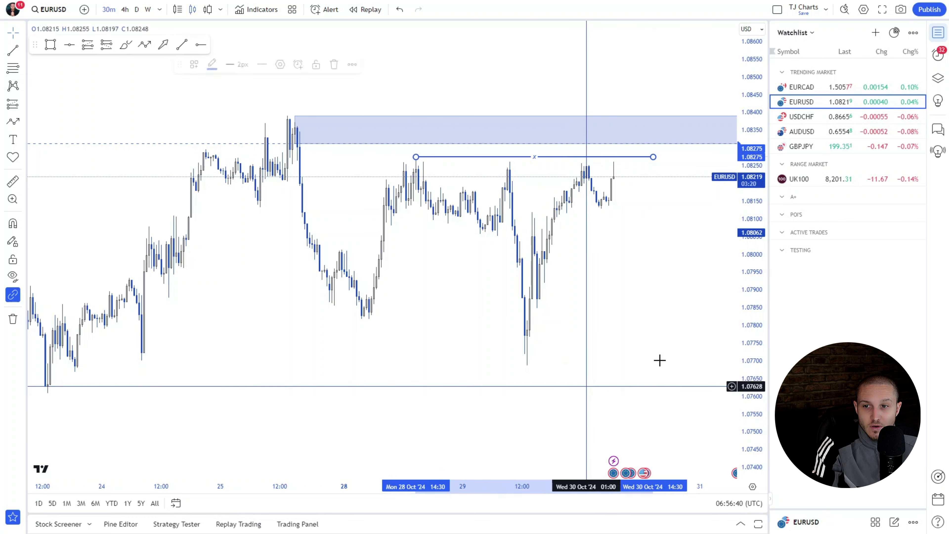
Measure the gap between the x-labelled line and the lower edge of the supply zone above it.
{"action": "left_click", "coordinate": [12, 182]}
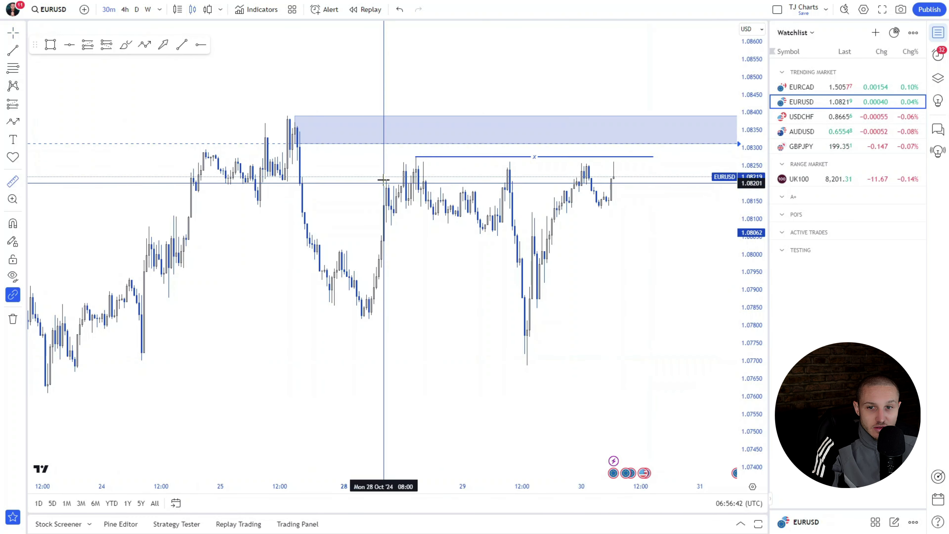
{"action": "left_click", "coordinate": [387, 156]}
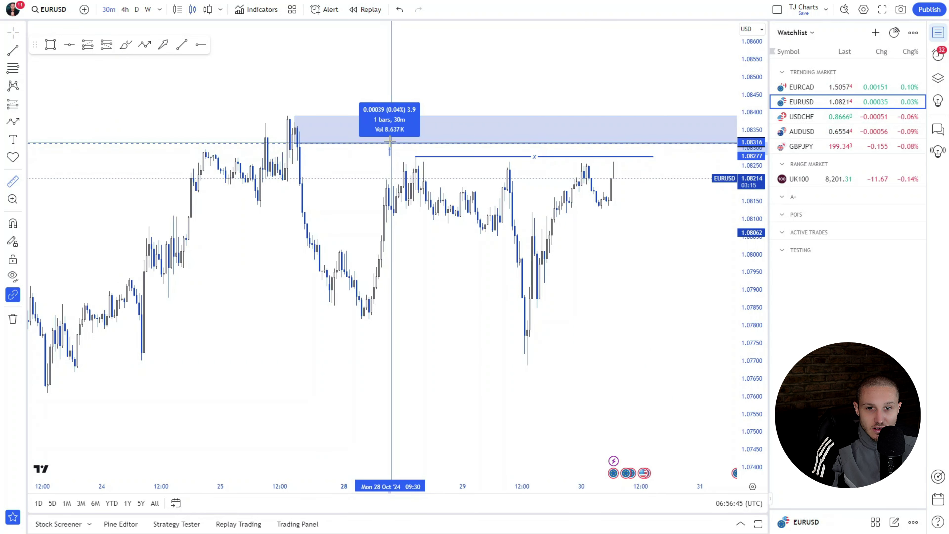
{"action": "left_click", "coordinate": [389, 154]}
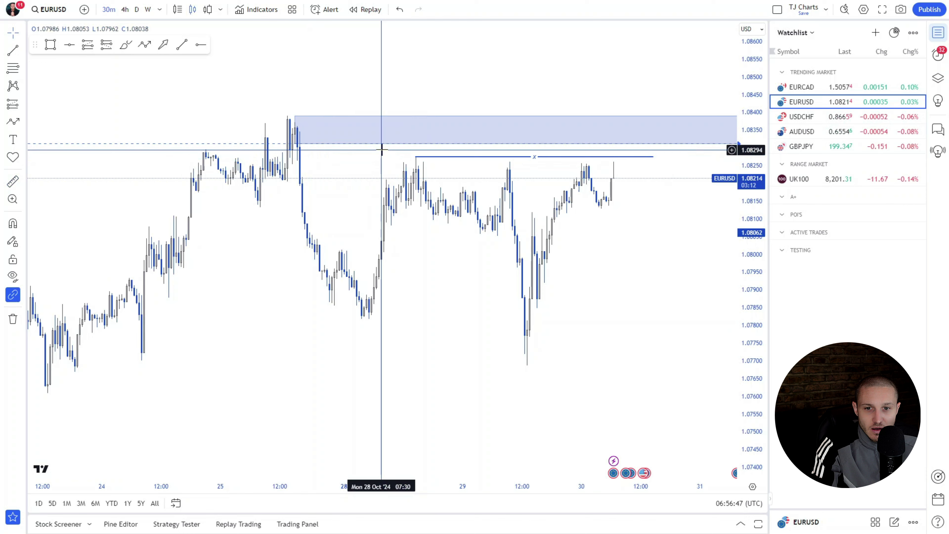
Draw a flat trend line at 1.07816 from the 28 October low to the 29 October sell-off candle.
{"action": "left_click", "coordinate": [182, 45]}
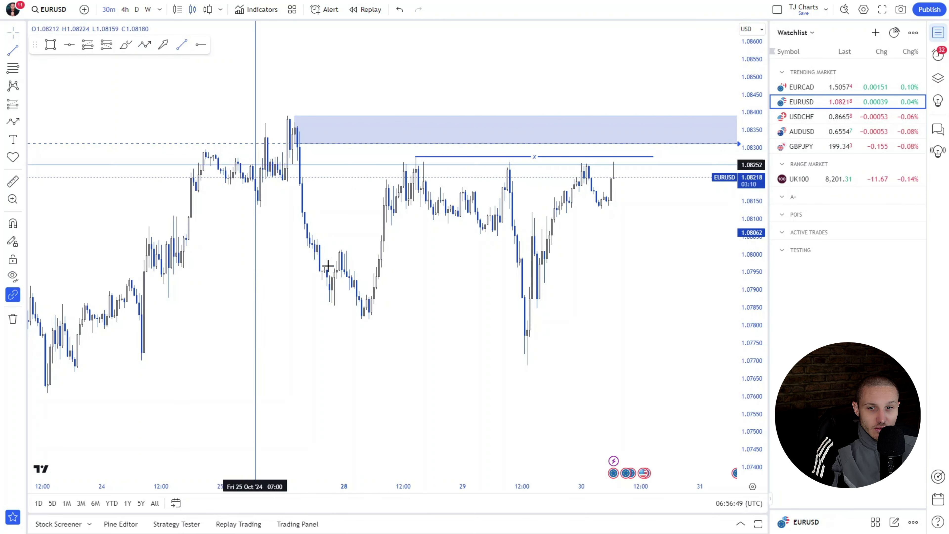
{"action": "left_click", "coordinate": [387, 320]}
{"action": "left_click", "coordinate": [522, 324]}
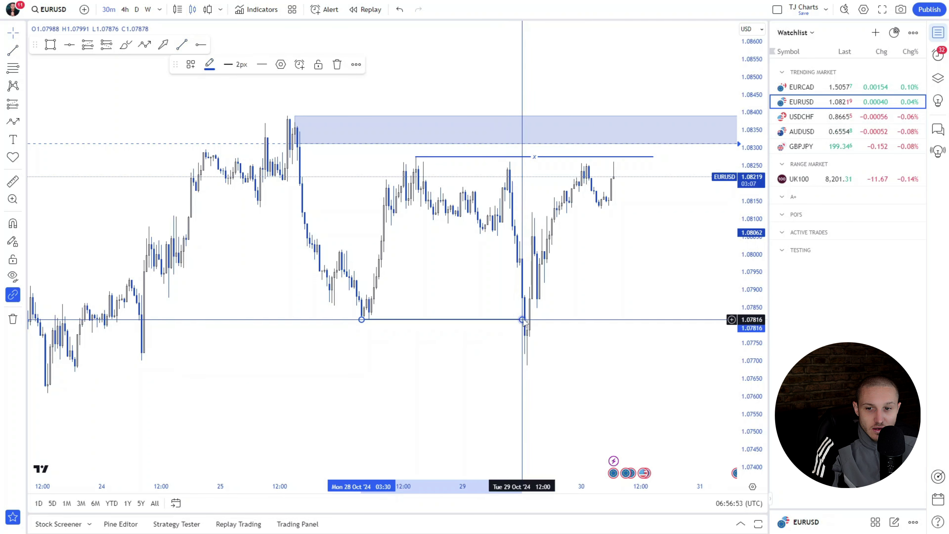
{"action": "left_click", "coordinate": [584, 262]}
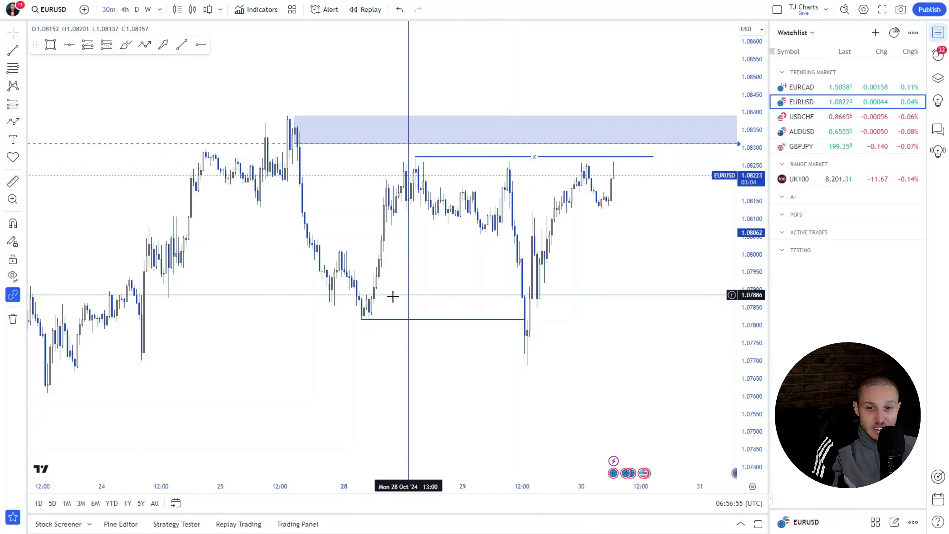
Display EURUSD as a volume footprint chart and bring the latest 30-minute candles into view.
{"action": "scroll", "coordinate": [408, 310], "scroll_direction": "down", "scroll_amount": 2}
{"action": "left_click_drag", "start_coordinate": [625, 283], "coordinate": [451, 304]}
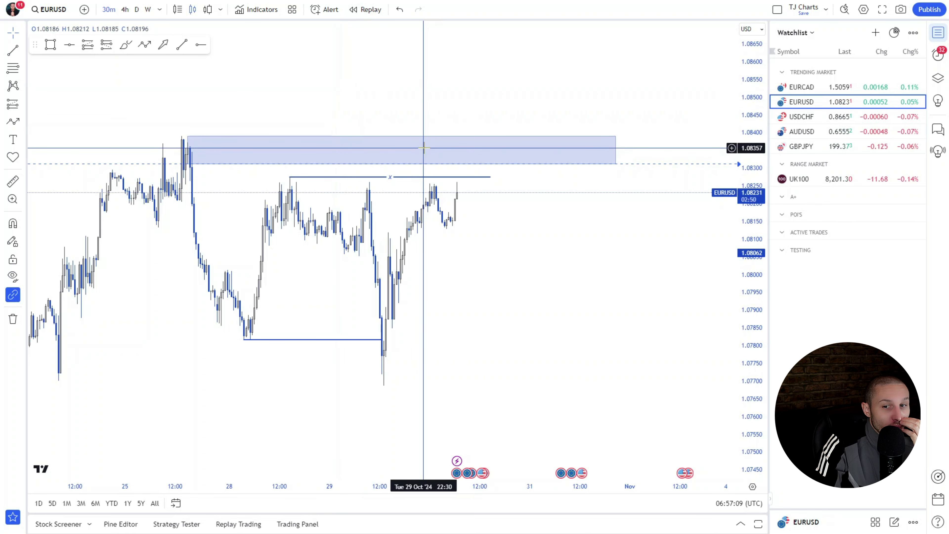
{"action": "left_click", "coordinate": [182, 12]}
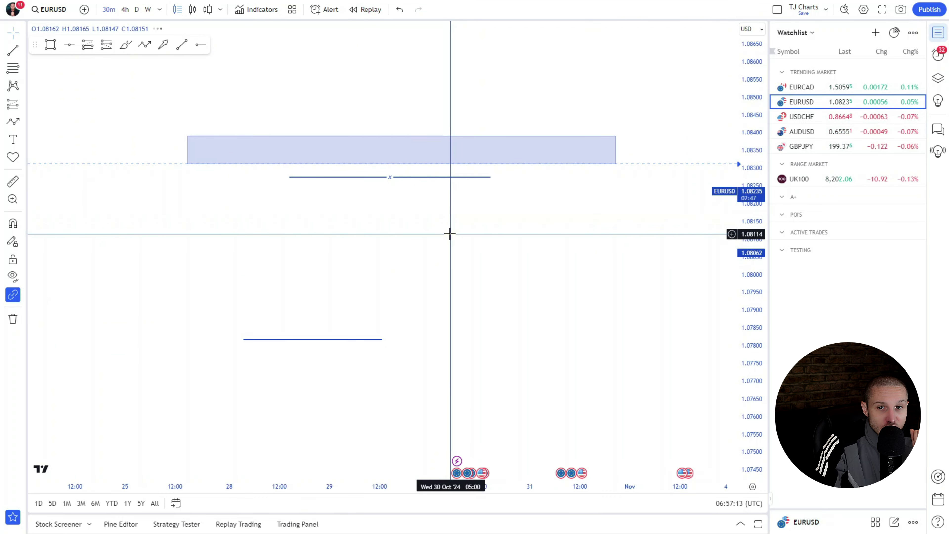
{"action": "scroll", "coordinate": [434, 237], "scroll_direction": "up", "scroll_amount": 5}
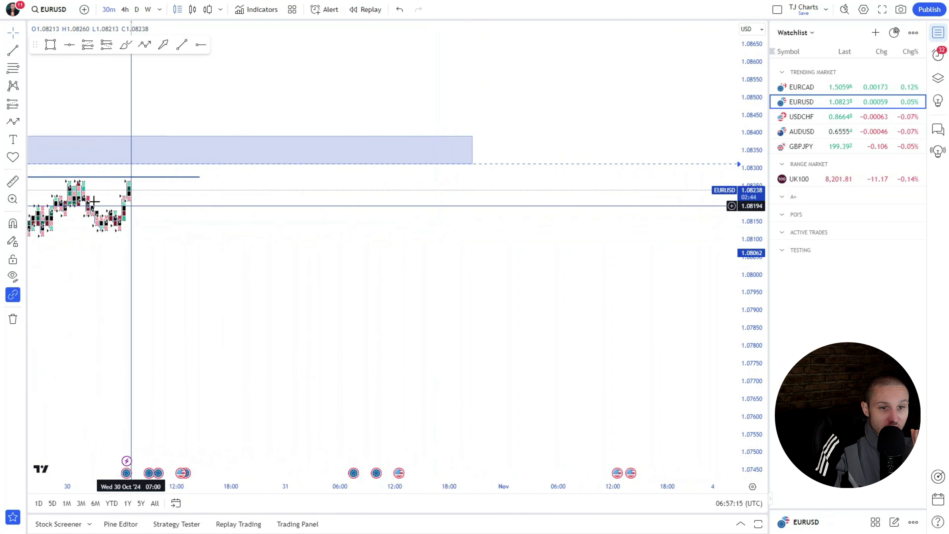
{"action": "left_click_drag", "start_coordinate": [163, 284], "coordinate": [510, 305]}
{"action": "scroll", "coordinate": [510, 305], "scroll_direction": "up", "scroll_amount": 4}
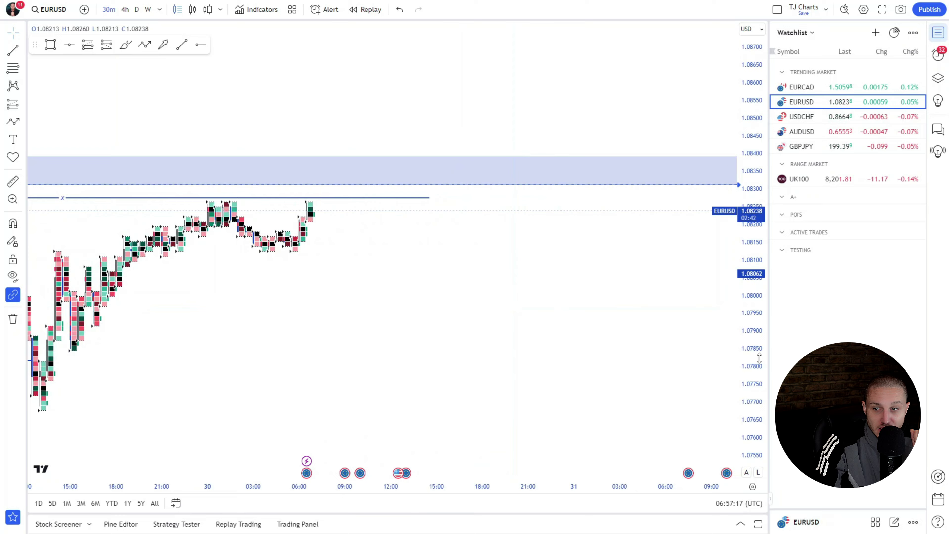
Enlarge the latest EURUSD footprint candles and examine their delta, total buy and total sell figures below the marked line.
{"action": "left_click_drag", "start_coordinate": [759, 358], "coordinate": [758, 186]}
{"action": "scroll", "coordinate": [536, 282], "scroll_direction": "up", "scroll_amount": 5}
{"action": "left_click_drag", "start_coordinate": [194, 295], "coordinate": [555, 302]}
{"action": "scroll", "coordinate": [575, 284], "scroll_direction": "up", "scroll_amount": 4}
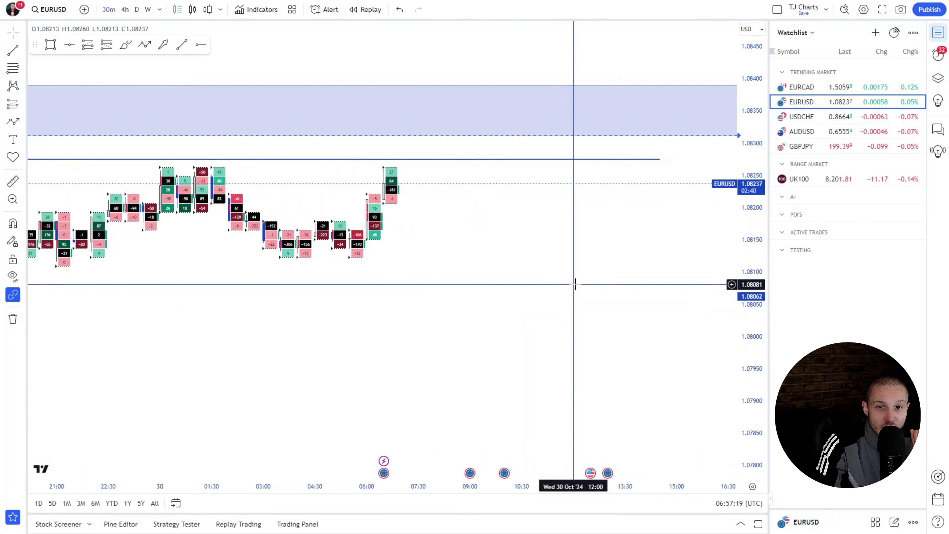
{"action": "scroll", "coordinate": [561, 284], "scroll_direction": "up", "scroll_amount": 5}
{"action": "left_click_drag", "start_coordinate": [298, 268], "coordinate": [633, 264]}
{"action": "scroll", "coordinate": [558, 264], "scroll_direction": "up", "scroll_amount": 4}
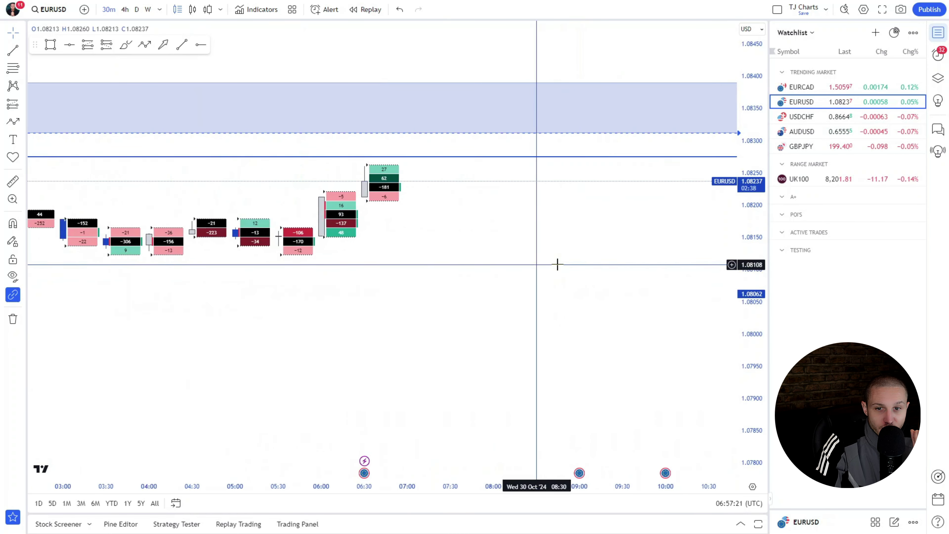
{"action": "scroll", "coordinate": [558, 264], "scroll_direction": "up", "scroll_amount": 4}
{"action": "left_click_drag", "start_coordinate": [752, 341], "coordinate": [752, 154]}
{"action": "left_click_drag", "start_coordinate": [369, 243], "coordinate": [502, 360]}
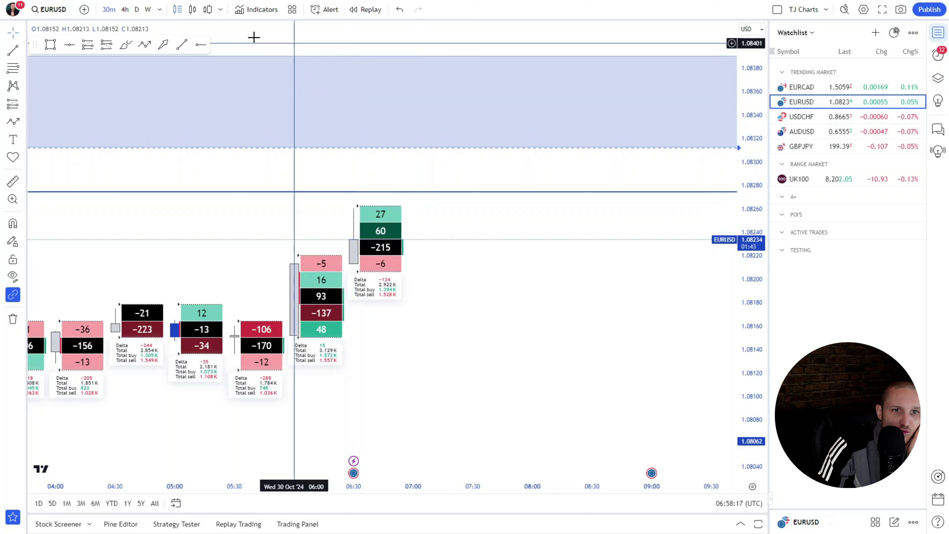
Return EURUSD to candlesticks, reset the chart view and reframe the swings between the two drawn lines.
{"action": "left_click", "coordinate": [193, 9]}
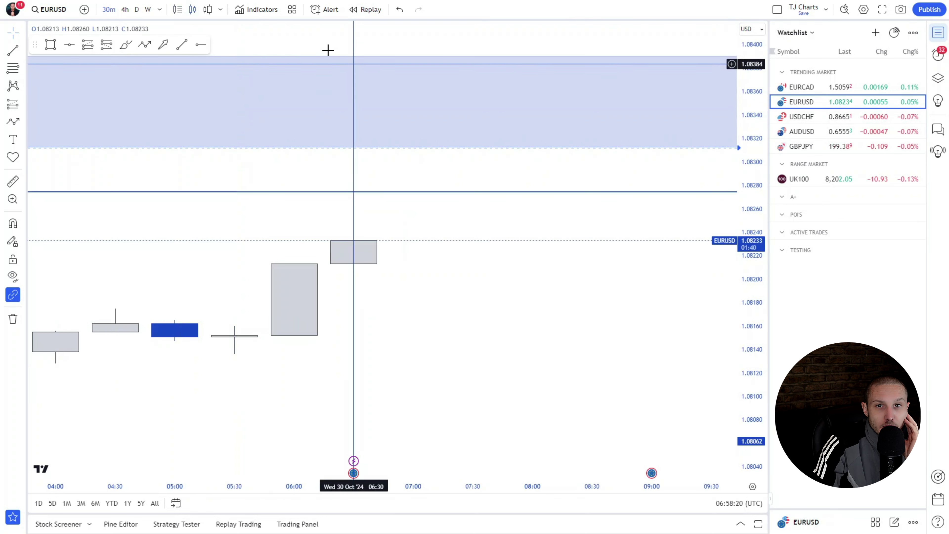
{"action": "right_click", "coordinate": [329, 41]}
{"action": "left_click", "coordinate": [345, 48]}
{"action": "left_click_drag", "start_coordinate": [690, 299], "coordinate": [482, 278]}
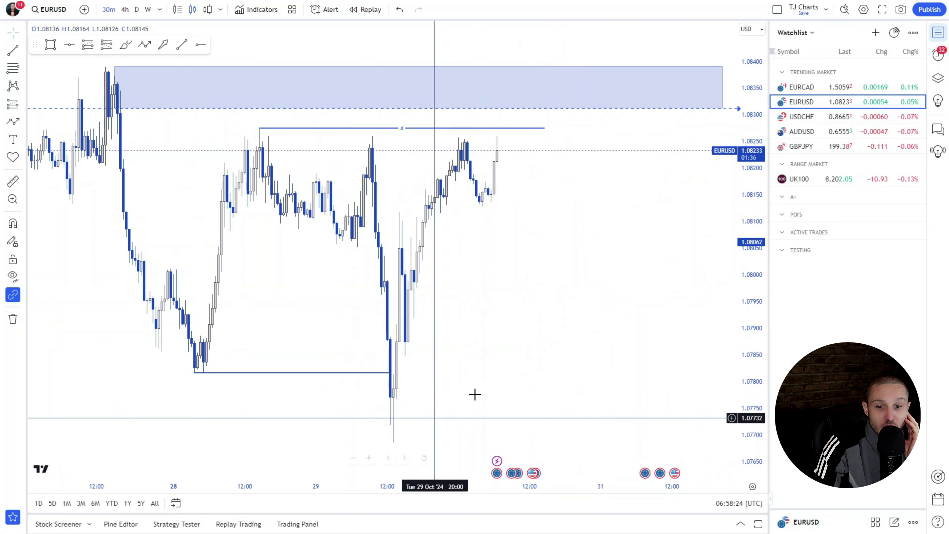
{"action": "left_click_drag", "start_coordinate": [510, 373], "coordinate": [579, 350]}
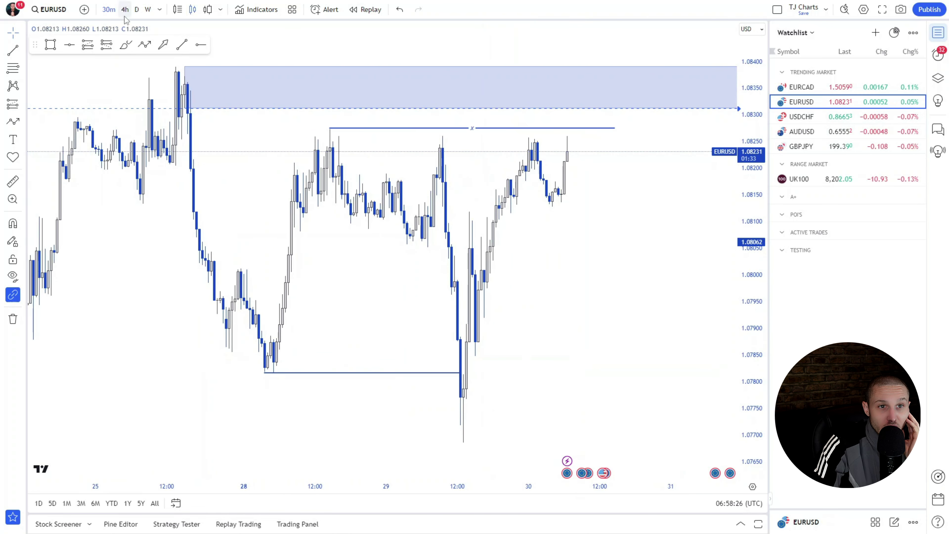
Switch EURUSD to the 4-hour timeframe and examine the October lows against the marked levels.
{"action": "left_click", "coordinate": [125, 9]}
{"action": "scroll", "coordinate": [517, 282], "scroll_direction": "up", "scroll_amount": 3}
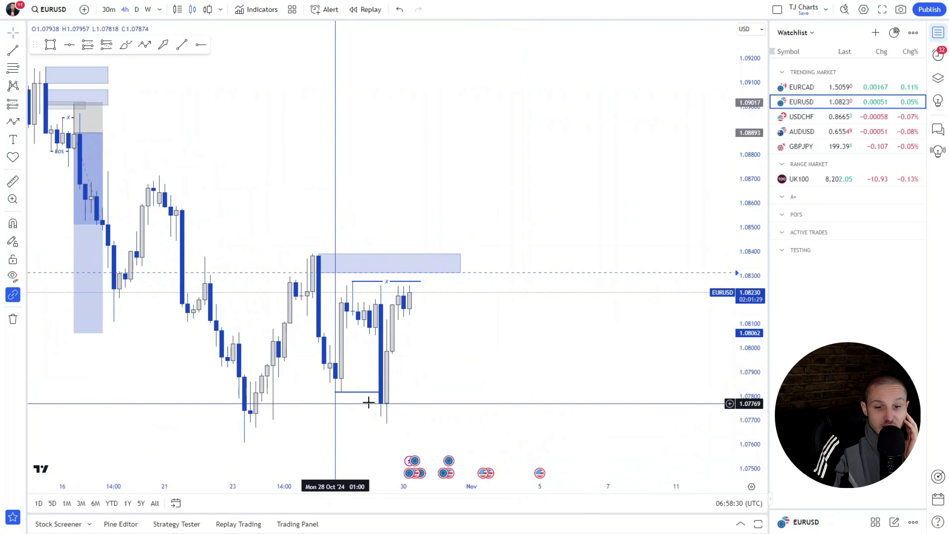
{"action": "left_click_drag", "start_coordinate": [510, 371], "coordinate": [538, 362]}
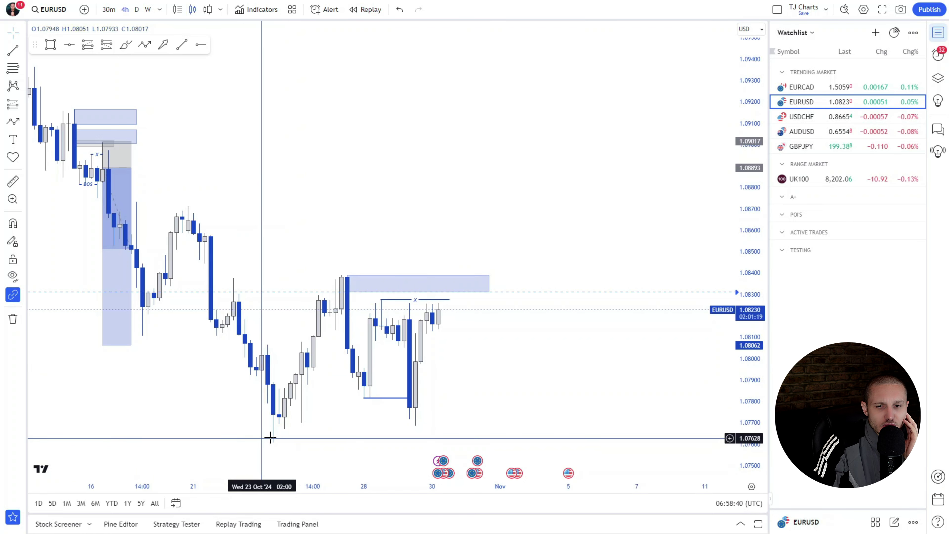
Return EURUSD to the 30-minute timeframe and review current price against the supply zone and the x-labelled line.
{"action": "left_click", "coordinate": [109, 10]}
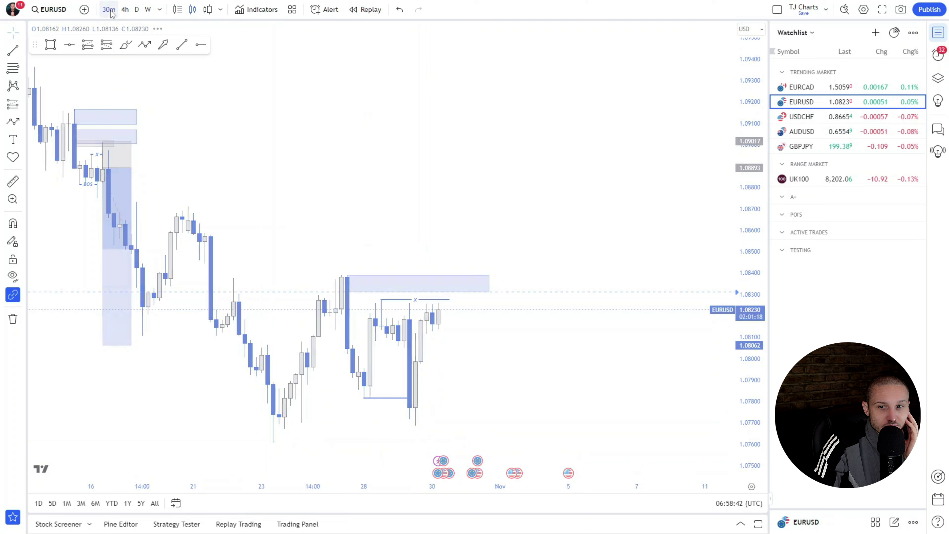
{"action": "left_click_drag", "start_coordinate": [746, 140], "coordinate": [746, 225]}
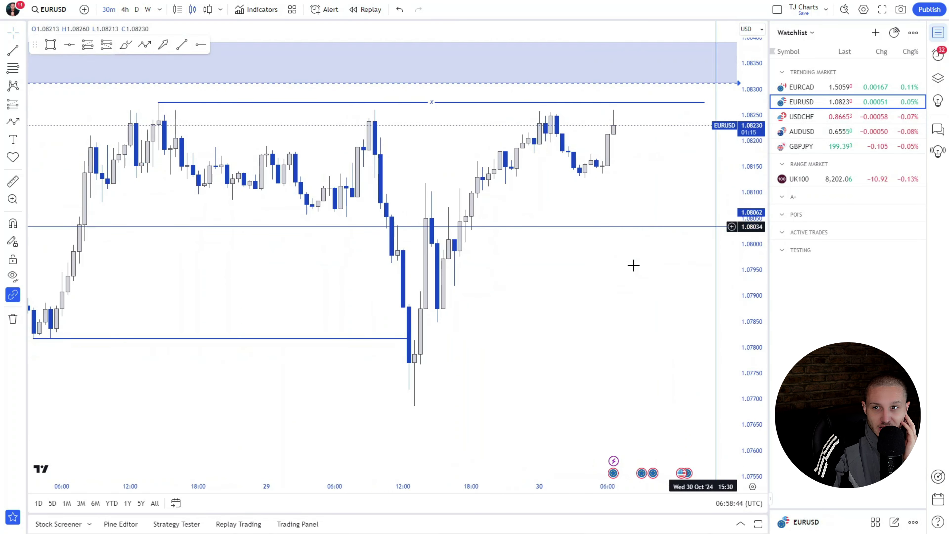
{"action": "left_click_drag", "start_coordinate": [625, 264], "coordinate": [519, 313]}
{"action": "scroll", "coordinate": [517, 294], "scroll_direction": "down", "scroll_amount": 3}
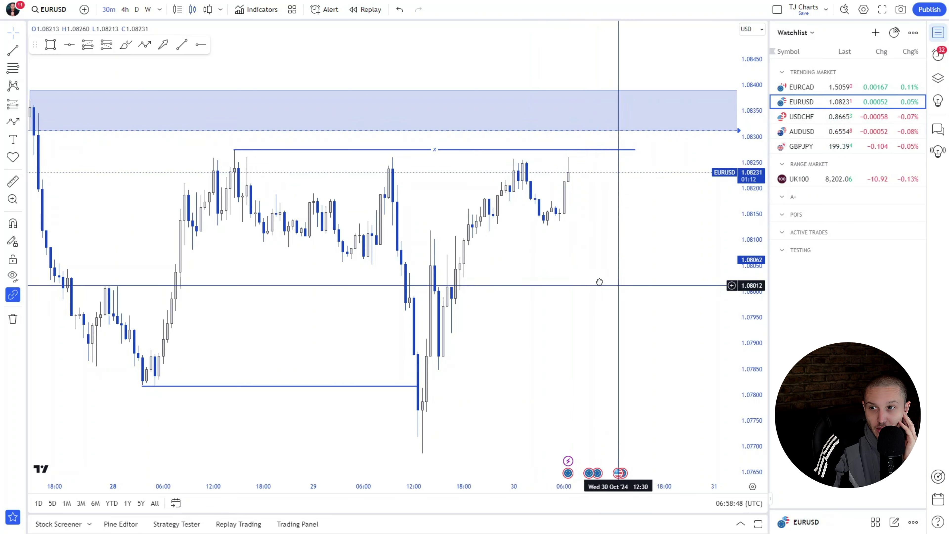
Move EURUSD from the Trending Market section to the A+ section of the watchlist.
{"action": "left_click_drag", "start_coordinate": [612, 284], "coordinate": [474, 266]}
{"action": "scroll", "coordinate": [548, 223], "scroll_direction": "down", "scroll_amount": 1}
{"action": "scroll", "coordinate": [548, 223], "scroll_direction": "down", "scroll_amount": 2}
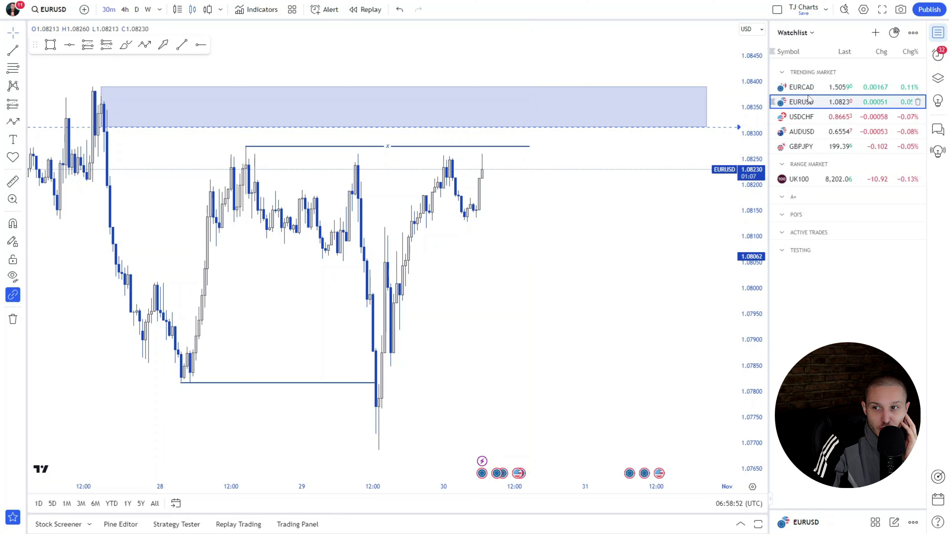
{"action": "left_click_drag", "start_coordinate": [817, 209], "coordinate": [815, 208]}
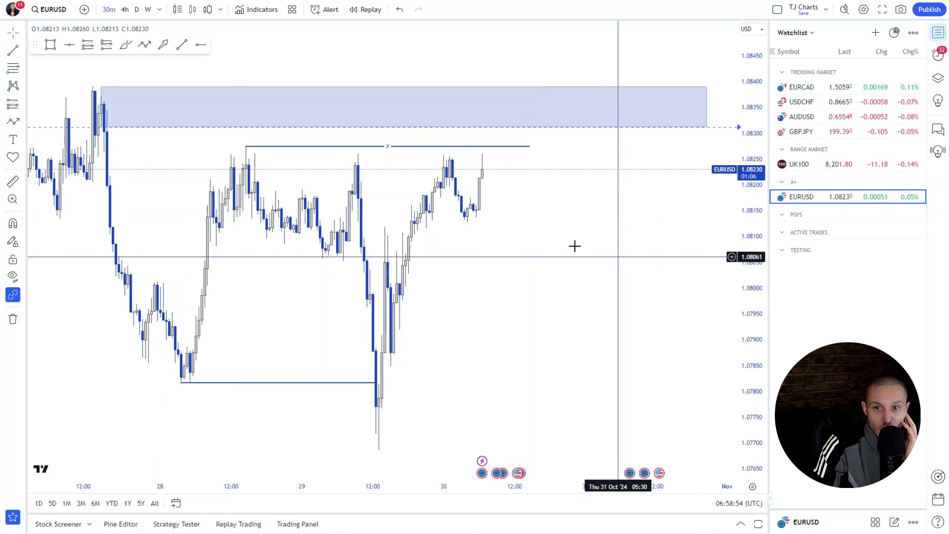
{"action": "left_click_drag", "start_coordinate": [508, 269], "coordinate": [611, 269]}
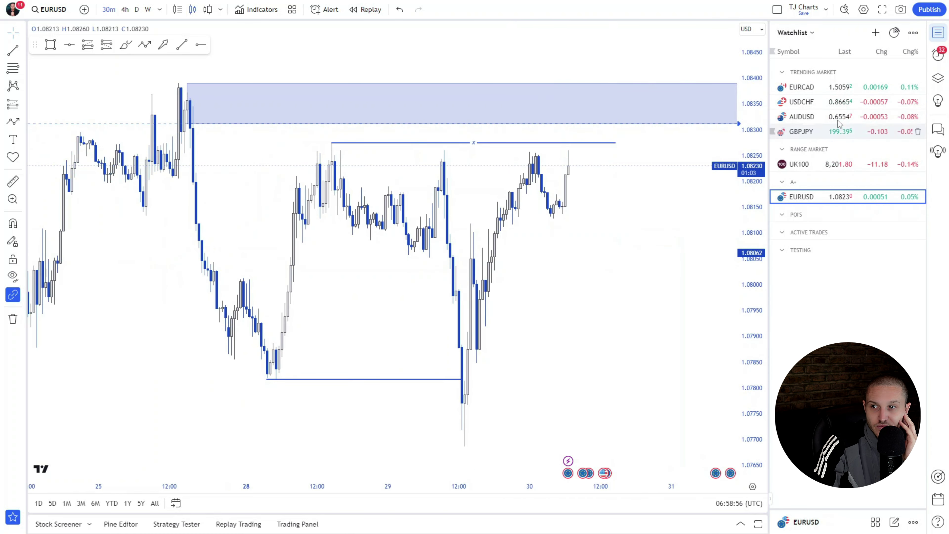
Open USDCHF from the watchlist and review its 30-minute price action above the grey demand zone.
{"action": "left_click", "coordinate": [810, 107]}
{"action": "left_click_drag", "start_coordinate": [619, 136], "coordinate": [535, 185]}
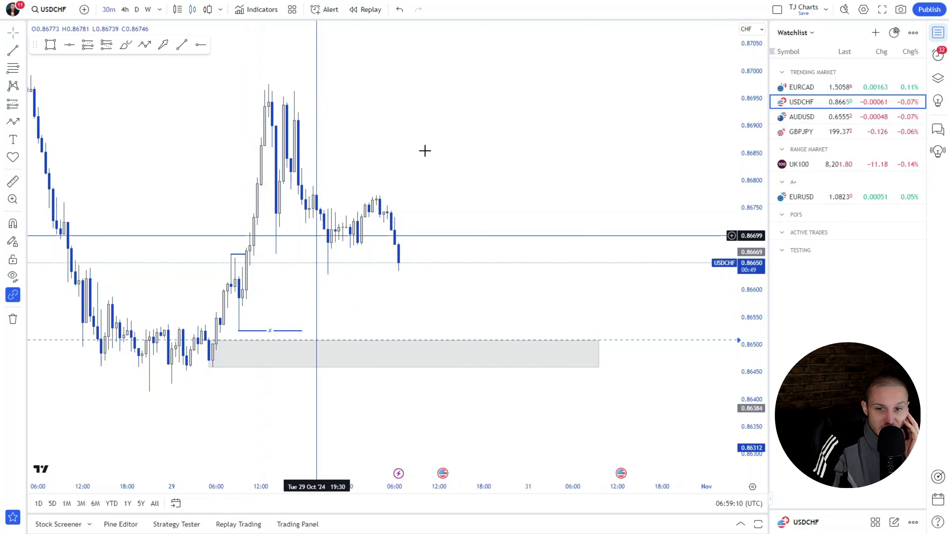
{"action": "left_click_drag", "start_coordinate": [440, 150], "coordinate": [510, 146]}
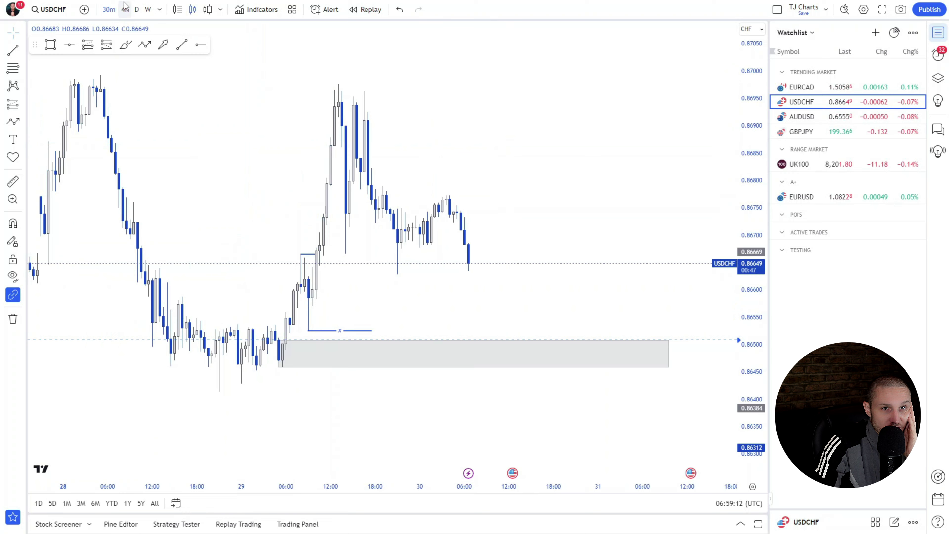
{"action": "left_click_drag", "start_coordinate": [535, 150], "coordinate": [496, 144]}
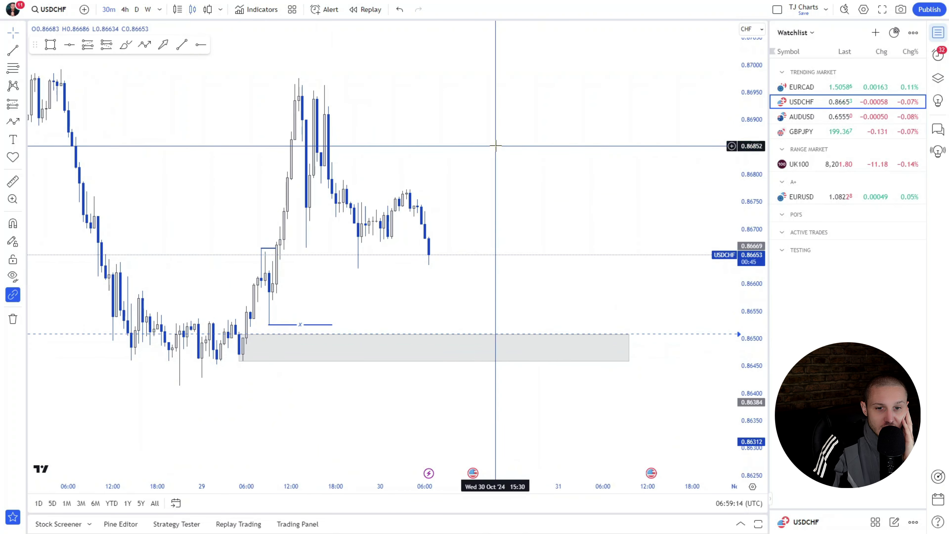
Switch USDCHF to the 4-hour timeframe and examine the October trend and swings around the demand zone.
{"action": "left_click", "coordinate": [124, 9]}
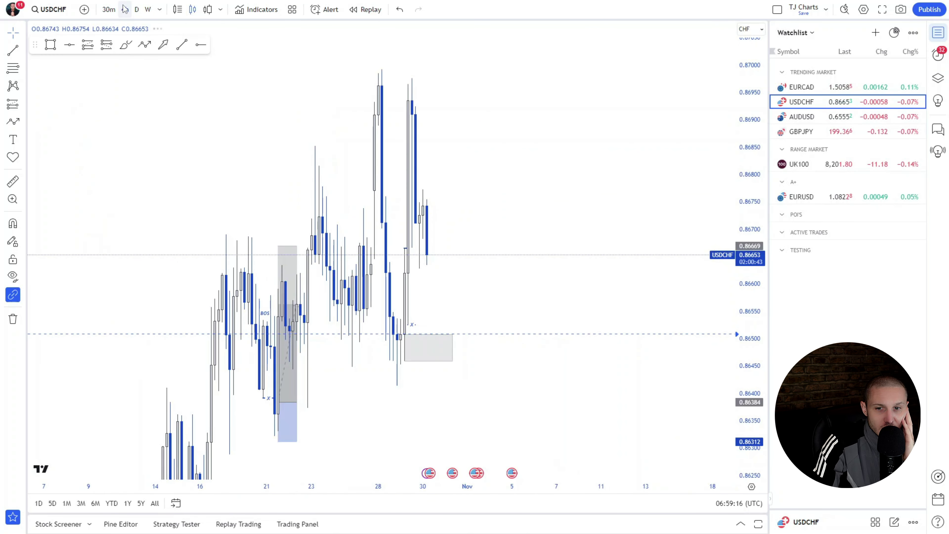
{"action": "left_click_drag", "start_coordinate": [757, 79], "coordinate": [762, 313]}
{"action": "left_click_drag", "start_coordinate": [375, 365], "coordinate": [473, 369]}
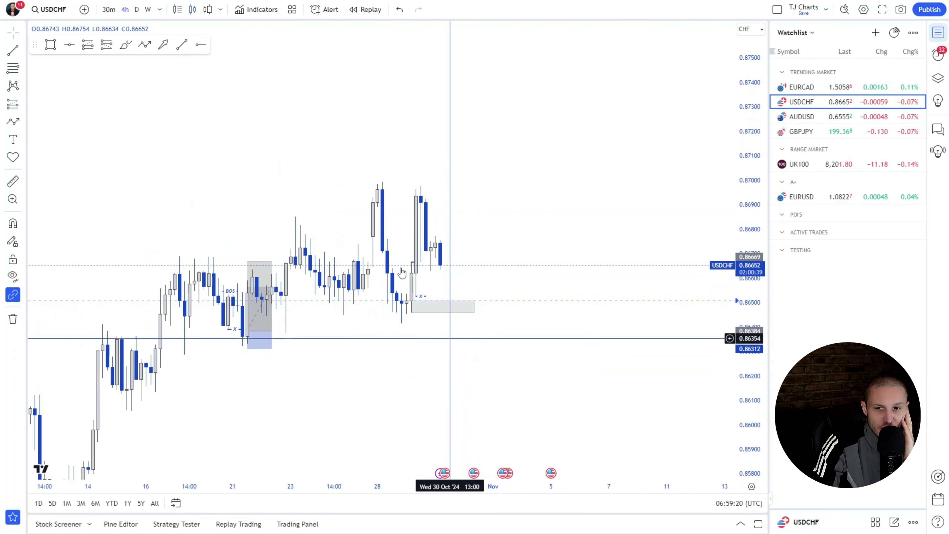
{"action": "scroll", "coordinate": [401, 340], "scroll_direction": "down", "scroll_amount": 2}
{"action": "scroll", "coordinate": [417, 364], "scroll_direction": "down", "scroll_amount": 1}
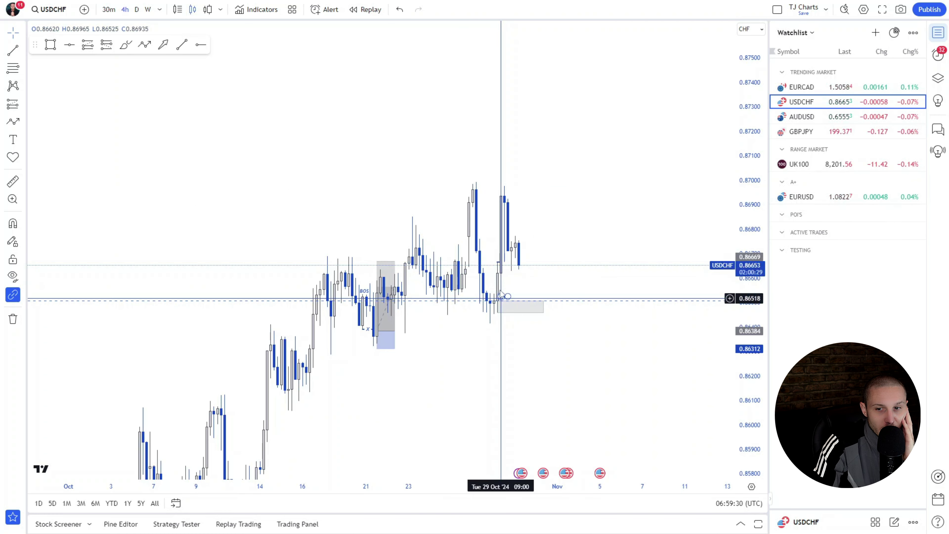
Return USDCHF to the 30-minute timeframe and review current price against the x-labelled line and the grey demand zone.
{"action": "left_click", "coordinate": [112, 11]}
{"action": "scroll", "coordinate": [409, 187], "scroll_direction": "up", "scroll_amount": 5}
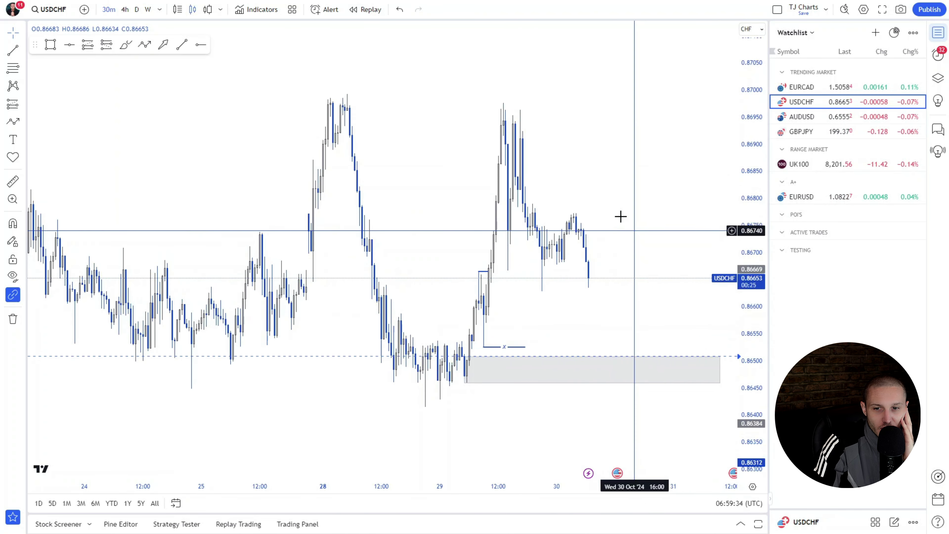
{"action": "scroll", "coordinate": [621, 217], "scroll_direction": "up", "scroll_amount": 4}
{"action": "left_click_drag", "start_coordinate": [568, 196], "coordinate": [363, 169]}
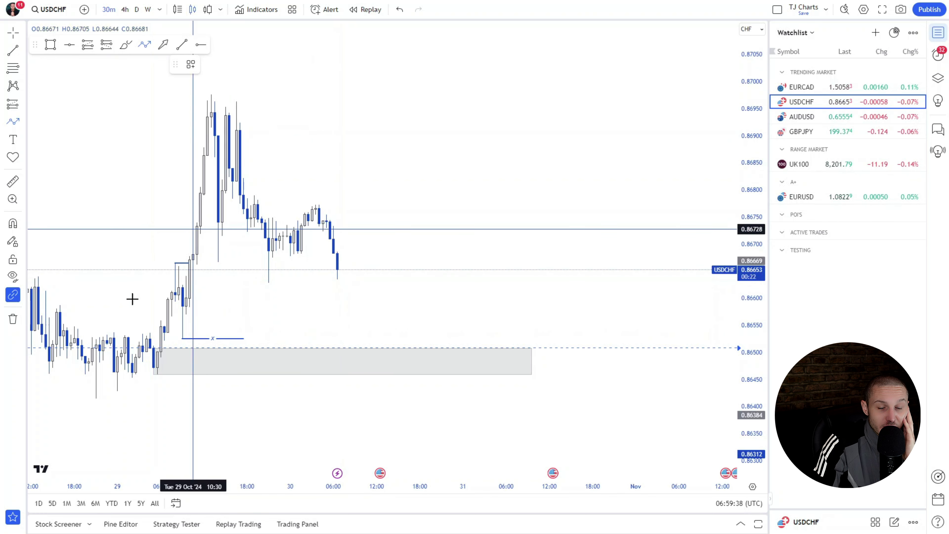
{"action": "left_click", "coordinate": [337, 279]}
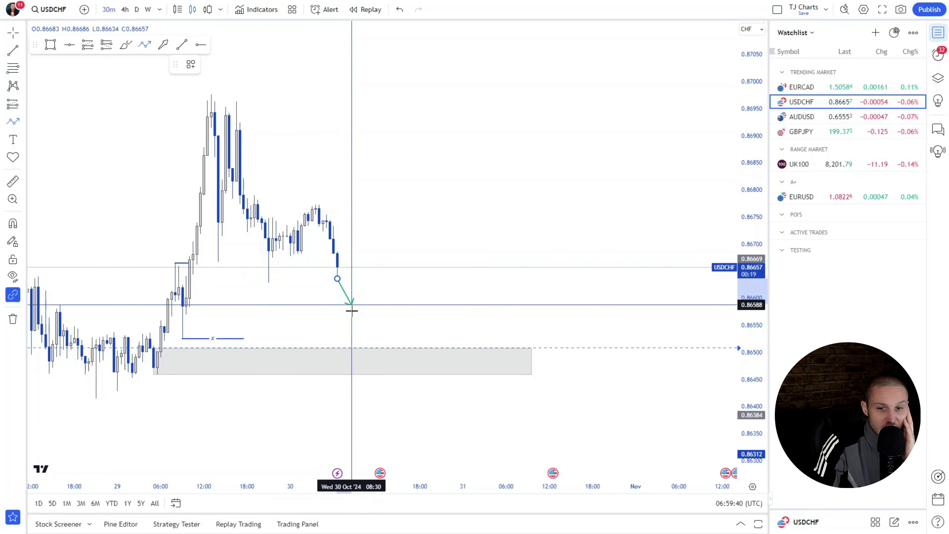
{"action": "left_click", "coordinate": [344, 328]}
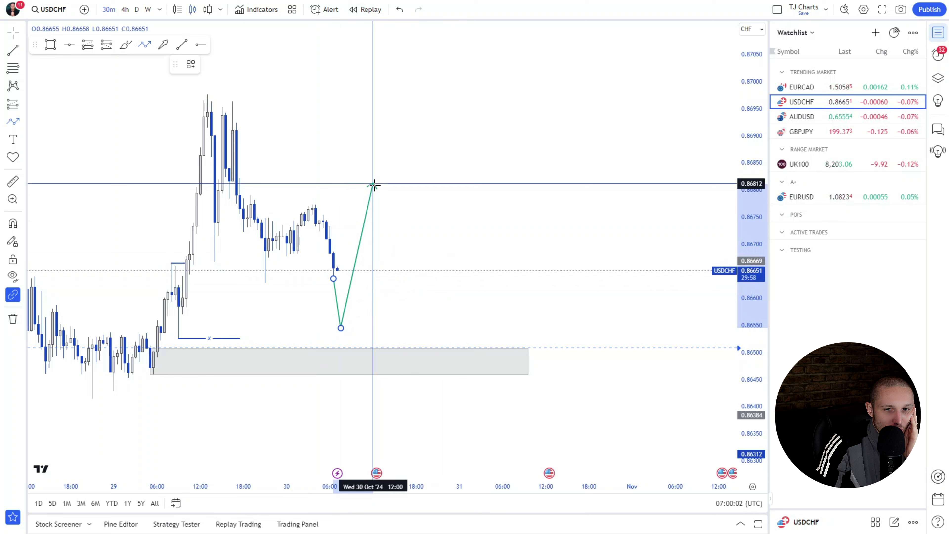
{"action": "key", "text": "Escape"}
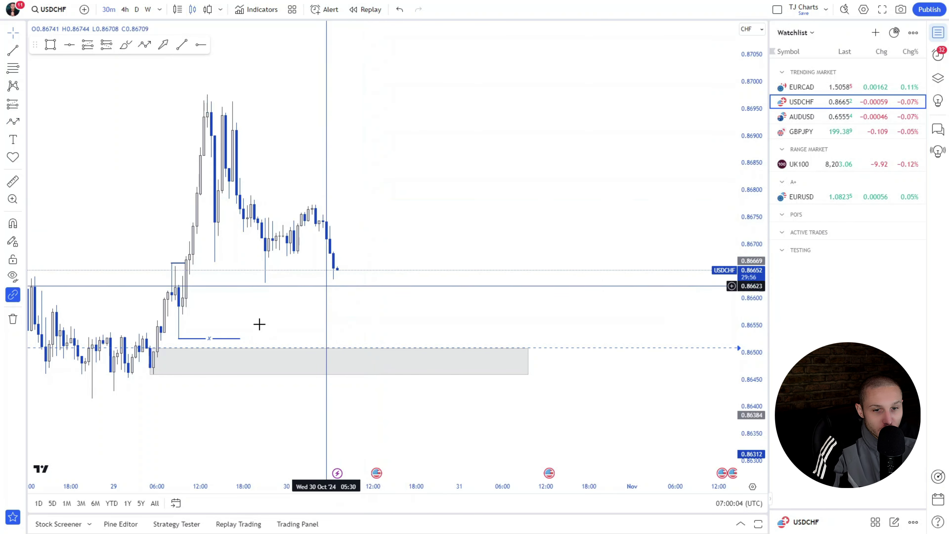
Open AUDUSD from the watchlist and review its 30-minute price action below the two blue supply zones.
{"action": "left_click_drag", "start_coordinate": [386, 136], "coordinate": [526, 145]}
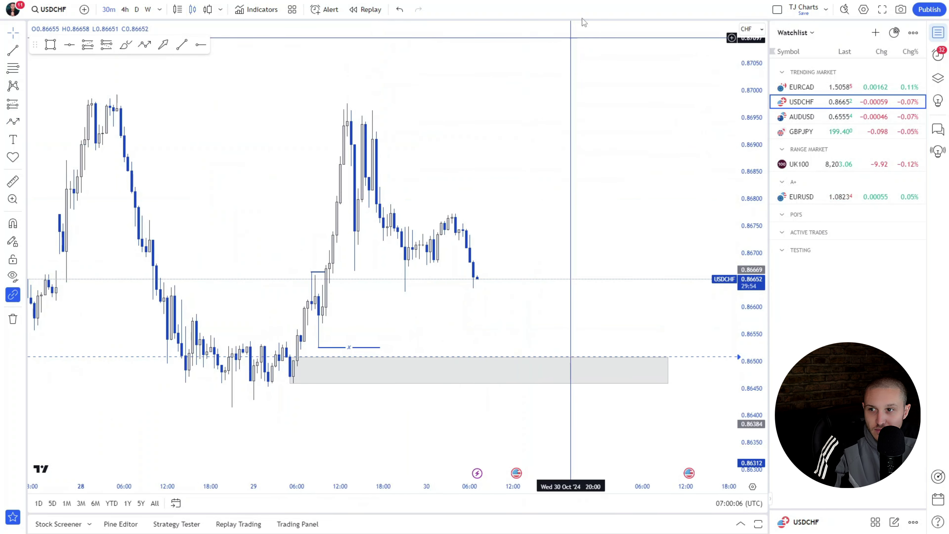
{"action": "left_click_drag", "start_coordinate": [566, 111], "coordinate": [520, 110]}
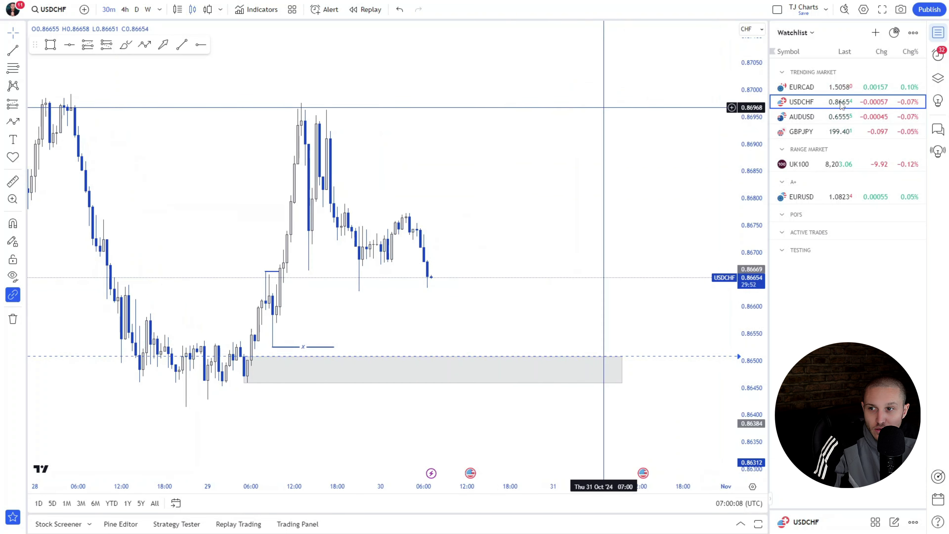
{"action": "left_click", "coordinate": [815, 113]}
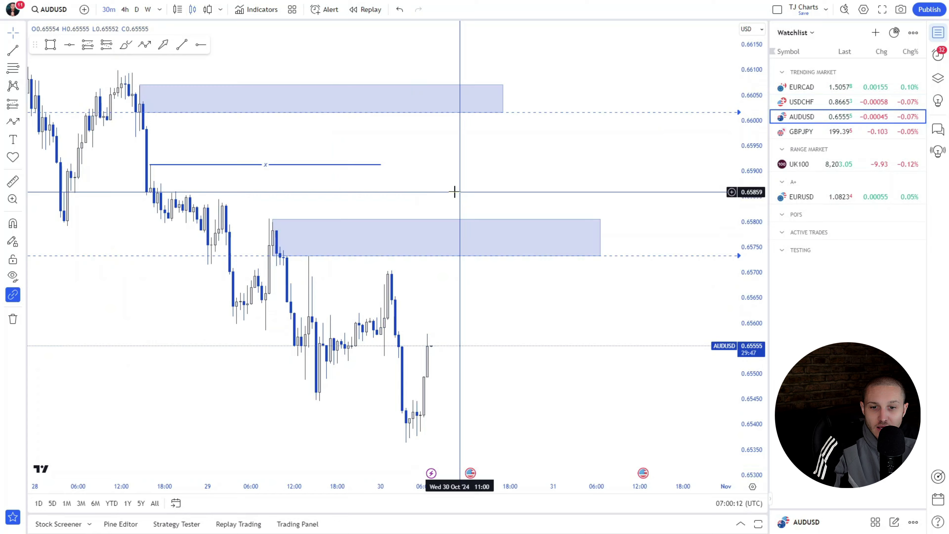
{"action": "left_click_drag", "start_coordinate": [454, 192], "coordinate": [481, 139]}
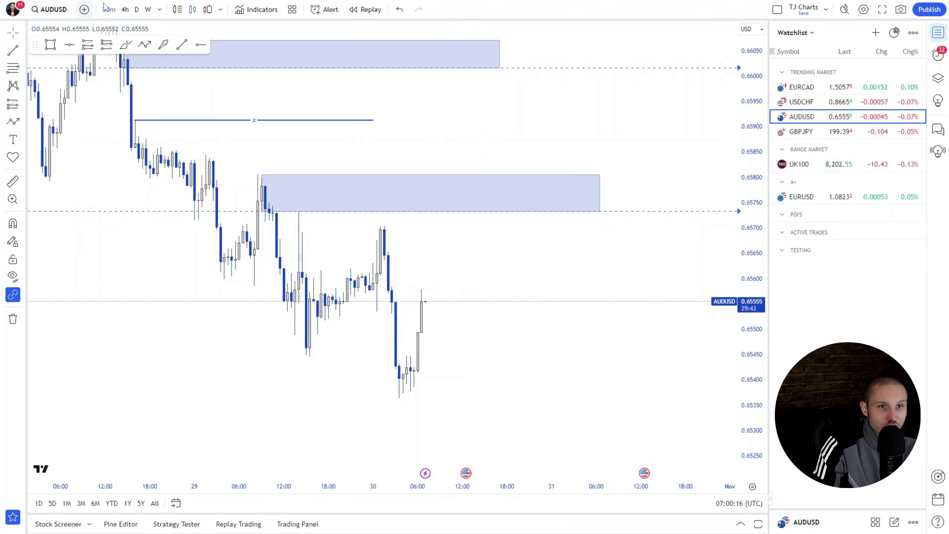
Switch AUDUSD to the 4-hour timeframe and examine the October downtrend and the earlier August price structure.
{"action": "left_click", "coordinate": [125, 10]}
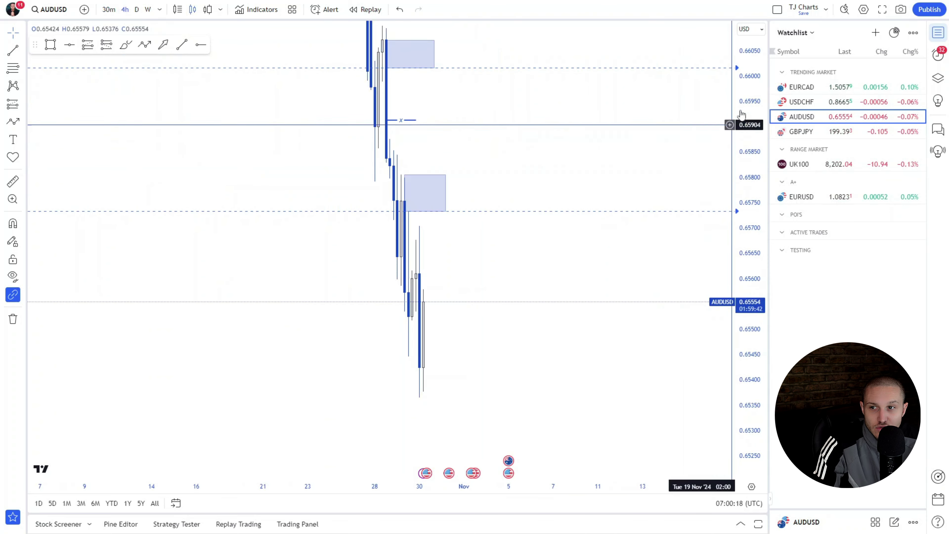
{"action": "left_click_drag", "start_coordinate": [753, 125], "coordinate": [757, 228]}
{"action": "scroll", "coordinate": [575, 219], "scroll_direction": "up", "scroll_amount": 4}
{"action": "left_click_drag", "start_coordinate": [422, 172], "coordinate": [569, 158]}
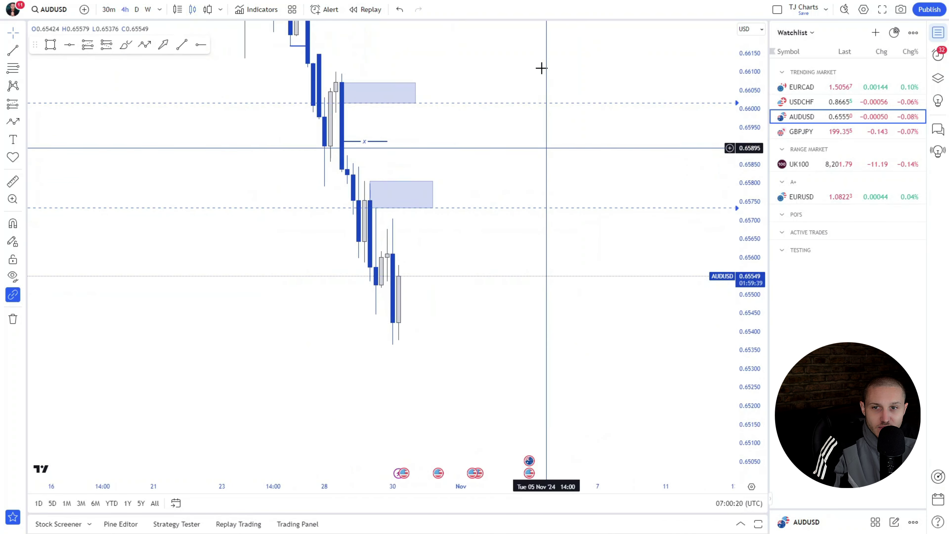
{"action": "left_click_drag", "start_coordinate": [548, 83], "coordinate": [564, 73]}
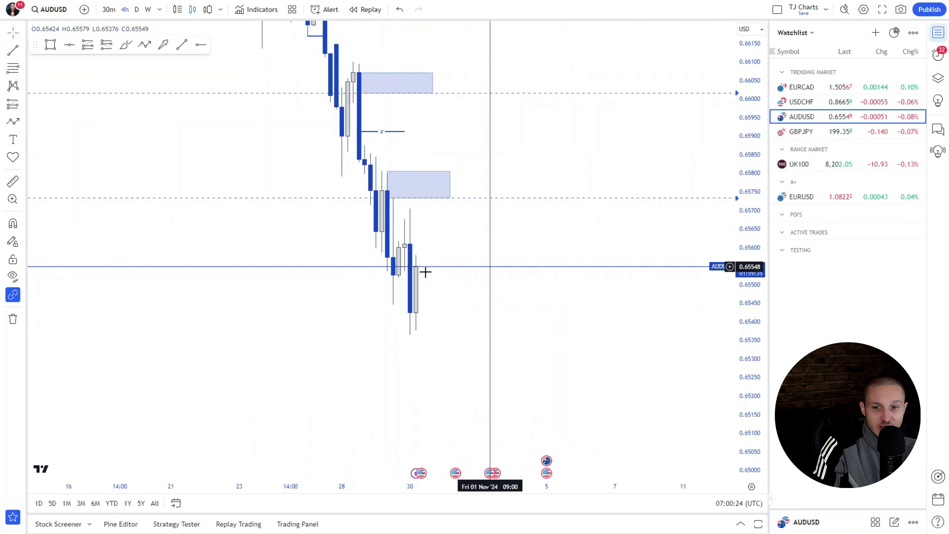
{"action": "scroll", "coordinate": [411, 277], "scroll_direction": "down", "scroll_amount": 3}
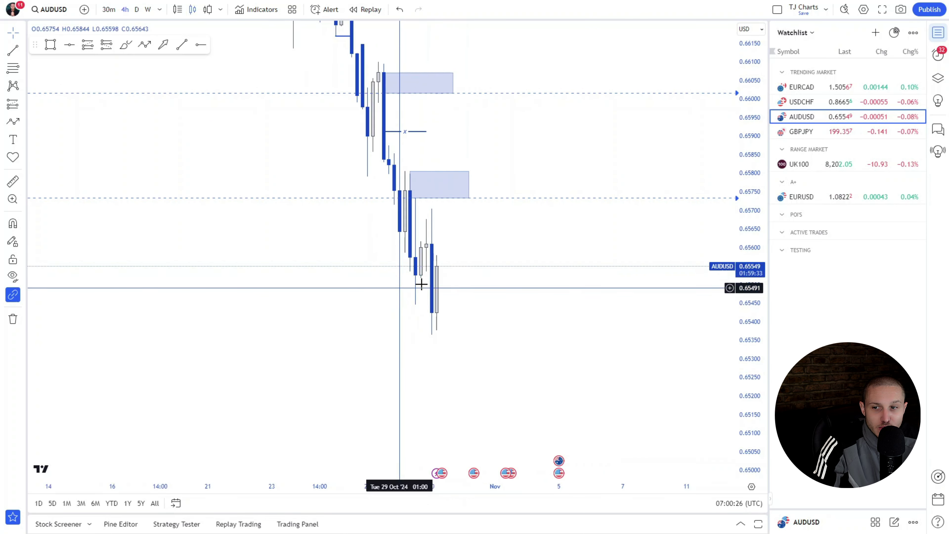
{"action": "scroll", "coordinate": [547, 384], "scroll_direction": "down", "scroll_amount": 5}
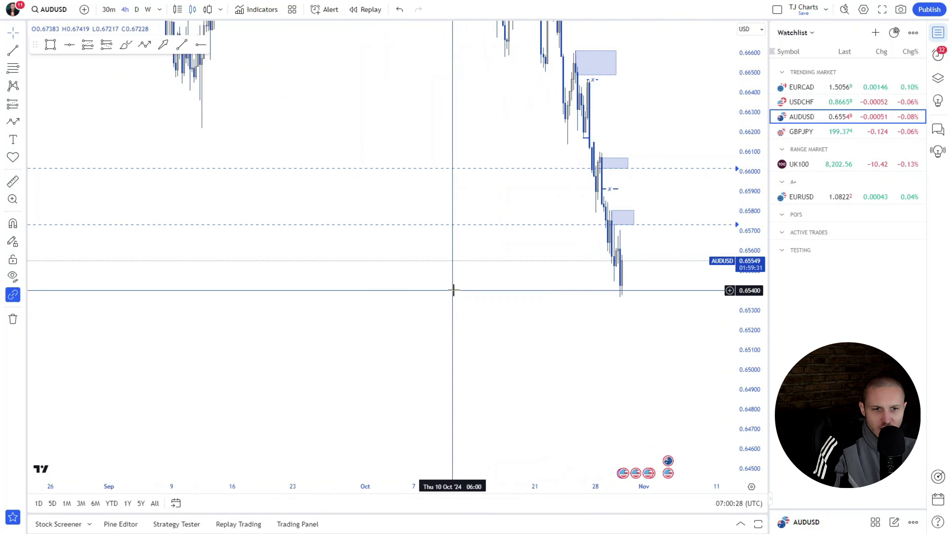
{"action": "scroll", "coordinate": [462, 304], "scroll_direction": "down", "scroll_amount": 3}
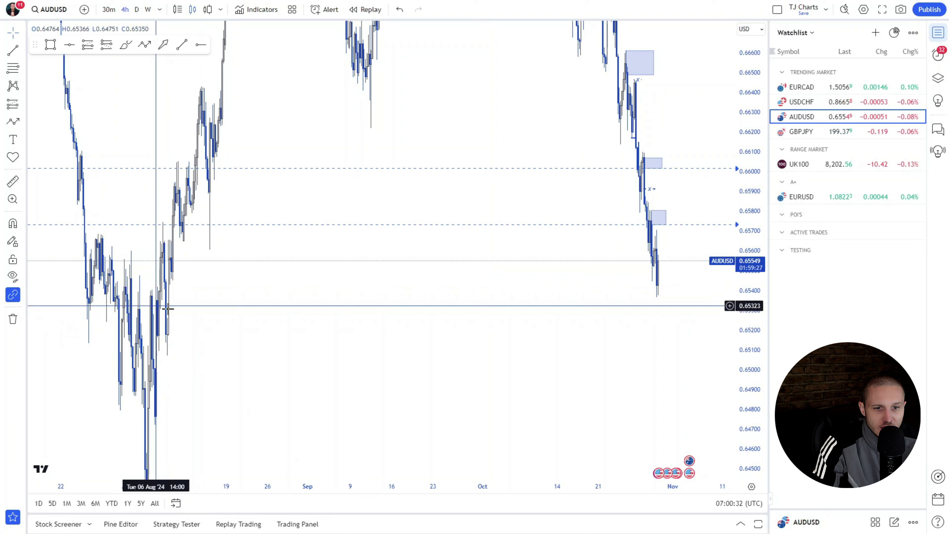
Check AUDUSD on the daily and weekly timeframes, comparing current price with the August lows and the wider price history.
{"action": "left_click", "coordinate": [137, 9]}
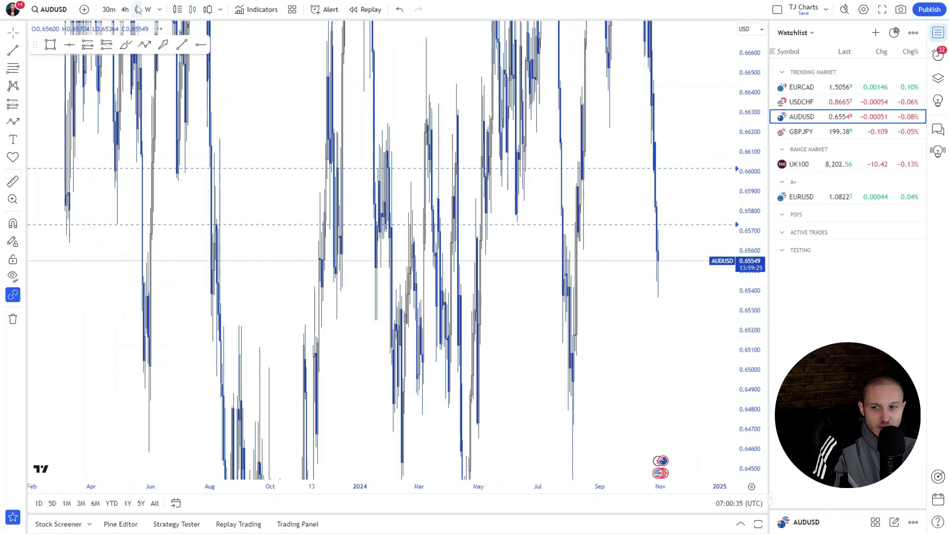
{"action": "scroll", "coordinate": [600, 311], "scroll_direction": "up", "scroll_amount": 3}
{"action": "scroll", "coordinate": [572, 311], "scroll_direction": "up", "scroll_amount": 1}
{"action": "left_click_drag", "start_coordinate": [542, 310], "coordinate": [453, 293]}
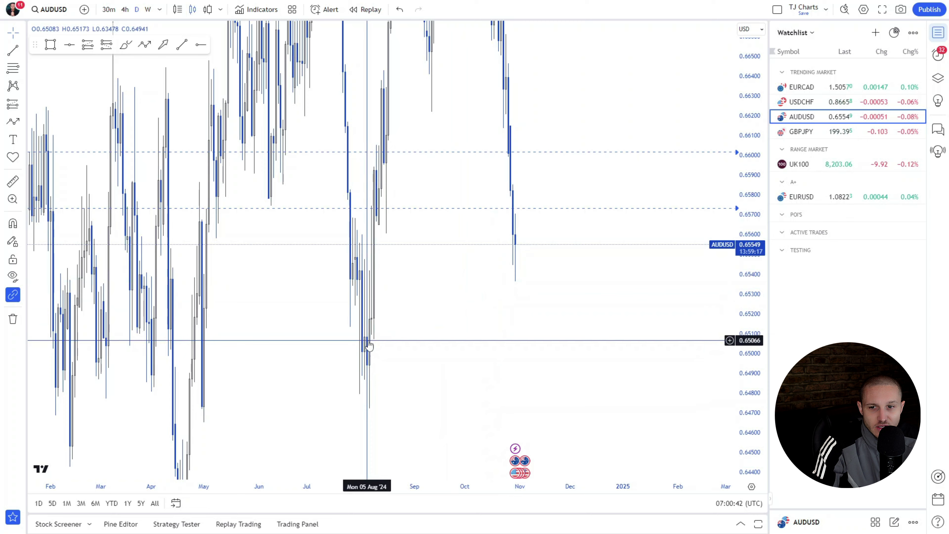
{"action": "left_click", "coordinate": [146, 10]}
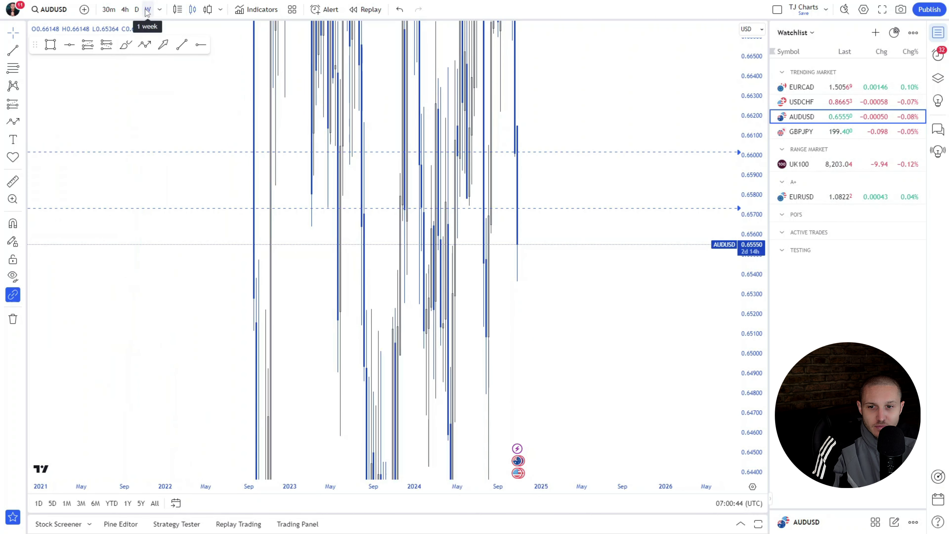
{"action": "double_click", "coordinate": [750, 42]}
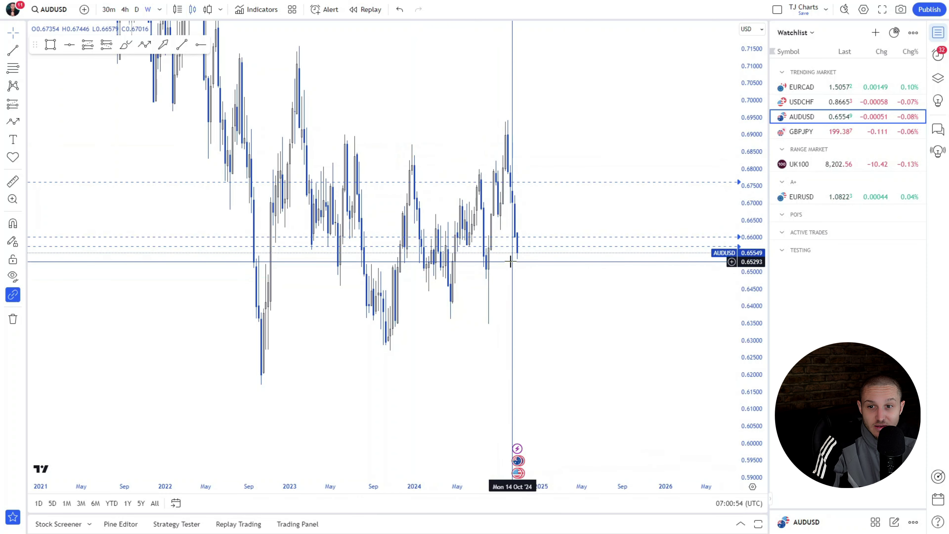
Return AUDUSD to the 30-minute timeframe and examine recent price swings below the nearest blue supply zone.
{"action": "left_click", "coordinate": [107, 10]}
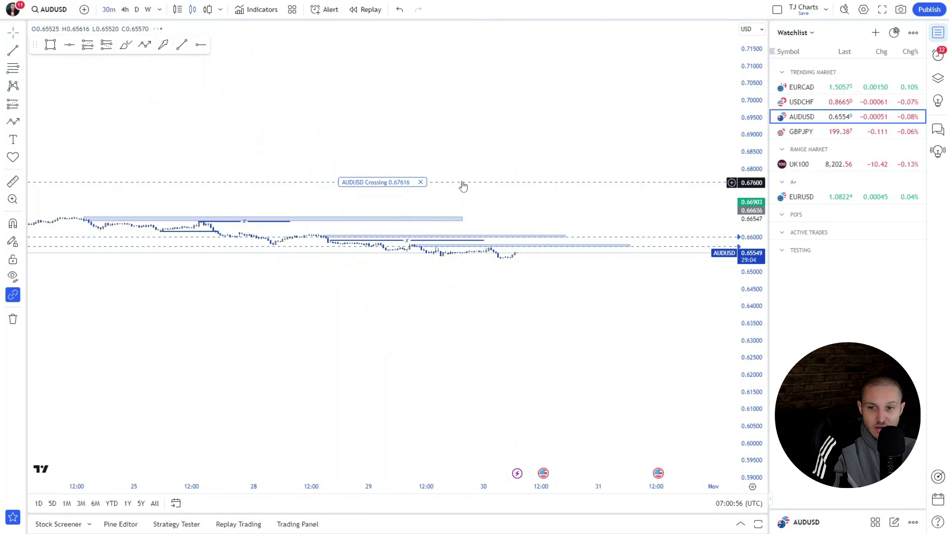
{"action": "left_click_drag", "start_coordinate": [753, 304], "coordinate": [757, 107]}
{"action": "left_click_drag", "start_coordinate": [751, 320], "coordinate": [782, 126]}
{"action": "scroll", "coordinate": [663, 248], "scroll_direction": "up", "scroll_amount": 5}
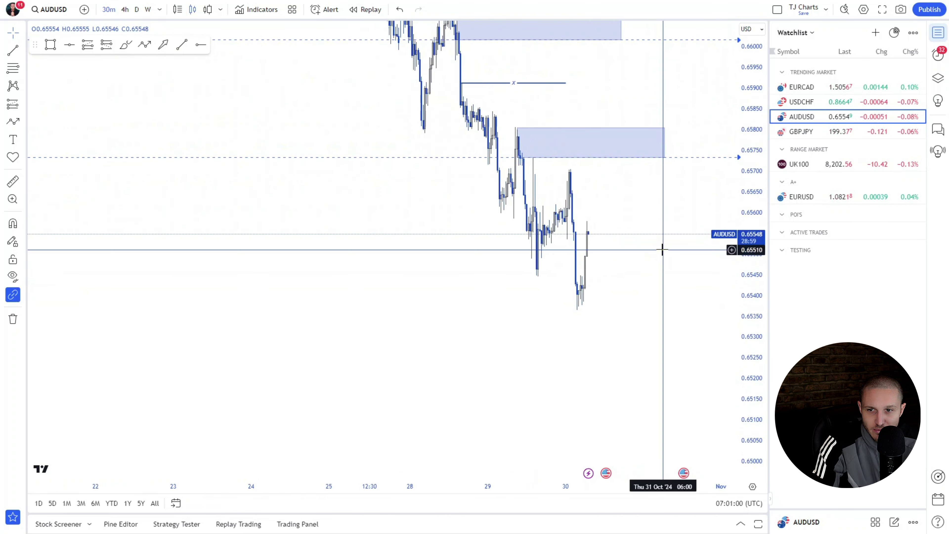
{"action": "left_click_drag", "start_coordinate": [599, 256], "coordinate": [543, 334]}
{"action": "scroll", "coordinate": [560, 303], "scroll_direction": "up", "scroll_amount": 1}
{"action": "left_click_drag", "start_coordinate": [745, 351], "coordinate": [738, 292]}
{"action": "scroll", "coordinate": [602, 291], "scroll_direction": "up", "scroll_amount": 2}
{"action": "scroll", "coordinate": [534, 254], "scroll_direction": "up", "scroll_amount": 1}
{"action": "left_click_drag", "start_coordinate": [460, 239], "coordinate": [564, 236]}
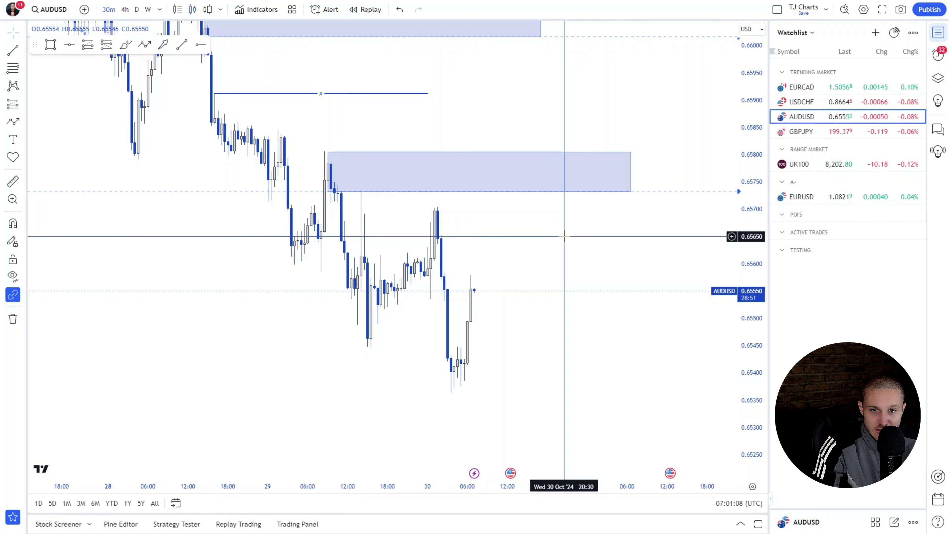
{"action": "left_click_drag", "start_coordinate": [549, 328], "coordinate": [519, 320]}
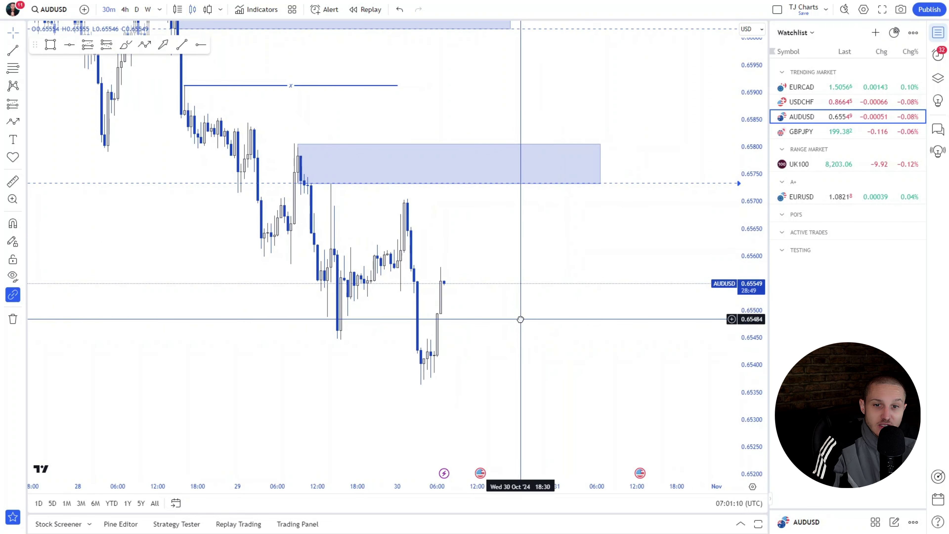
Inspect up close how the 29 October wick meets the lower edge of AUDUSD's nearest supply zone.
{"action": "left_click_drag", "start_coordinate": [762, 359], "coordinate": [749, 65]}
{"action": "left_click_drag", "start_coordinate": [621, 233], "coordinate": [626, 385]}
{"action": "scroll", "coordinate": [624, 385], "scroll_direction": "up", "scroll_amount": 1}
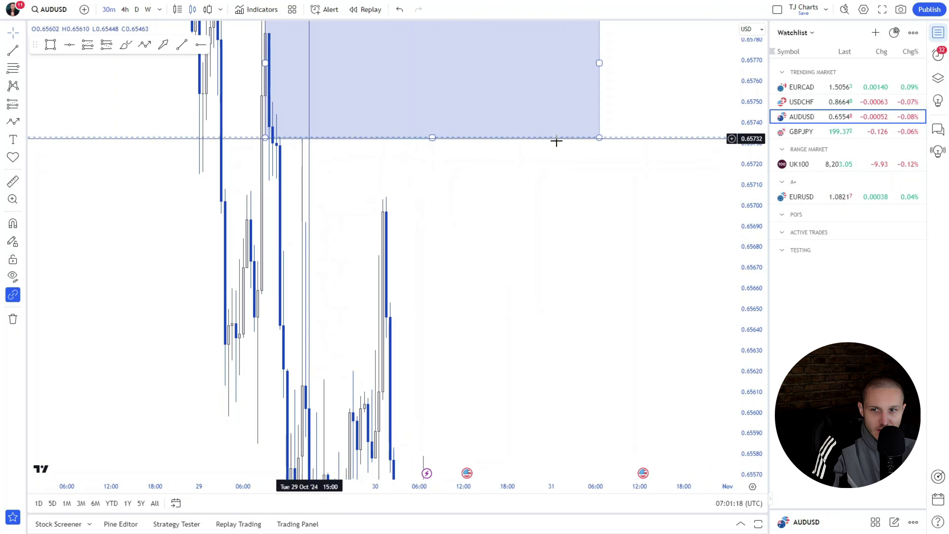
{"action": "left_click_drag", "start_coordinate": [752, 66], "coordinate": [753, 404]}
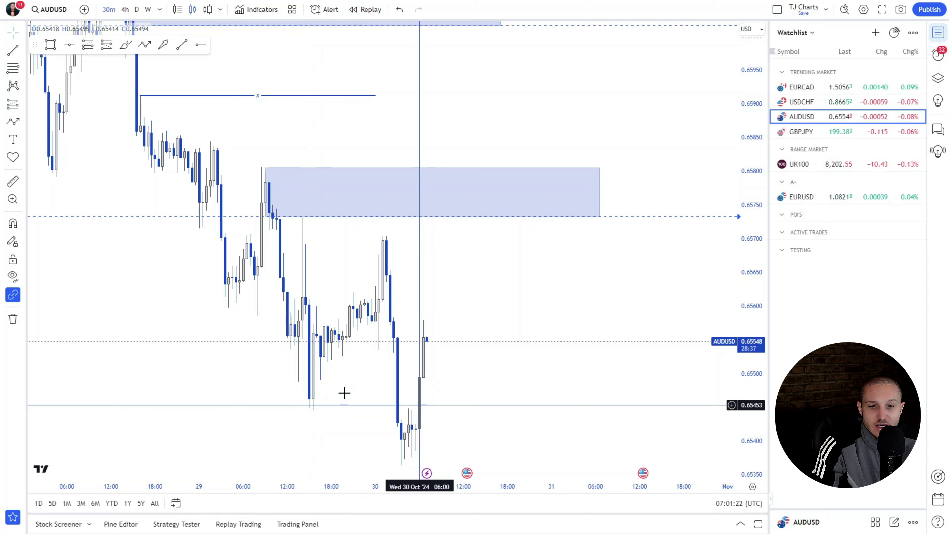
Move AUDUSD from the Trending Market section to the A+ section of the watchlist.
{"action": "left_click_drag", "start_coordinate": [531, 312], "coordinate": [551, 267]}
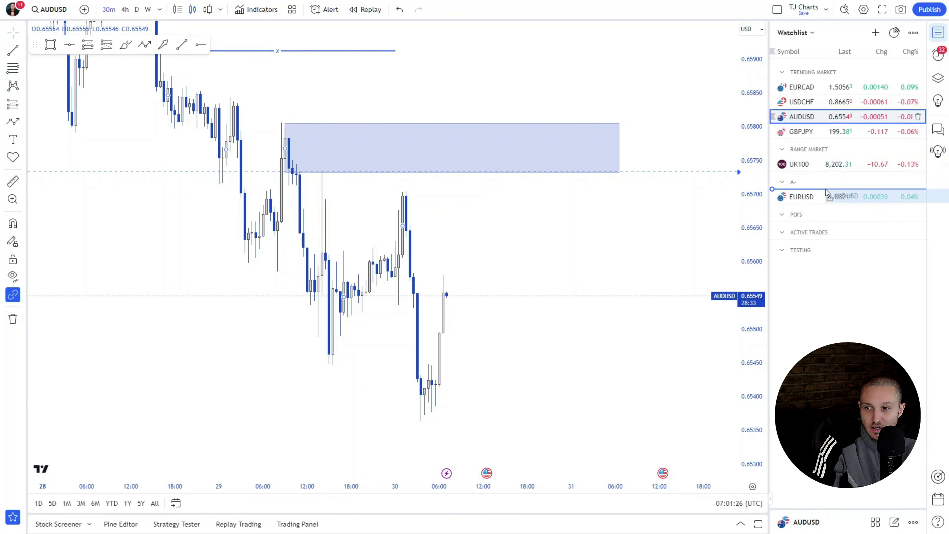
{"action": "left_click_drag", "start_coordinate": [825, 200], "coordinate": [826, 184]}
{"action": "left_click_drag", "start_coordinate": [565, 71], "coordinate": [521, 85]}
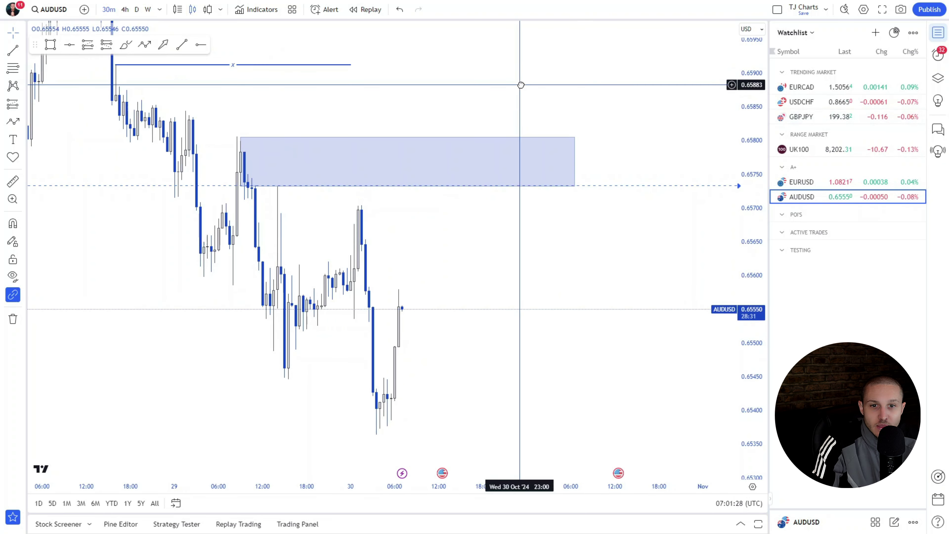
Open GBPJPY from the watchlist and review its 30-minute price action above the grey demand zone.
{"action": "left_click", "coordinate": [835, 117]}
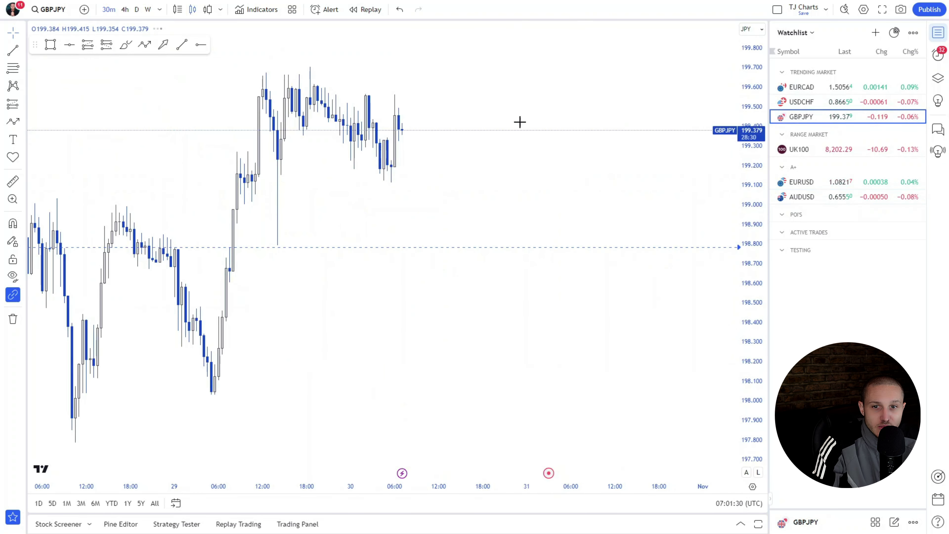
{"action": "left_click_drag", "start_coordinate": [449, 193], "coordinate": [521, 212]}
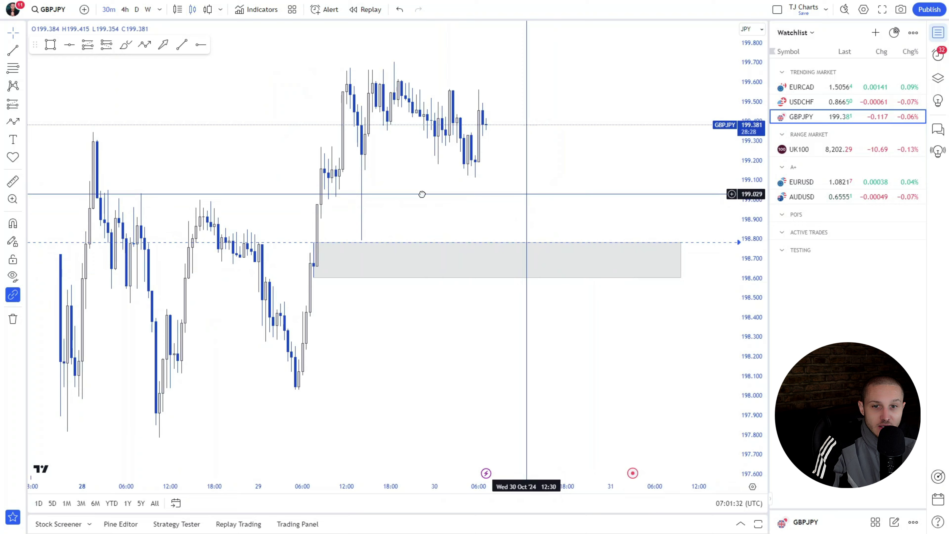
{"action": "left_click_drag", "start_coordinate": [422, 193], "coordinate": [343, 232]}
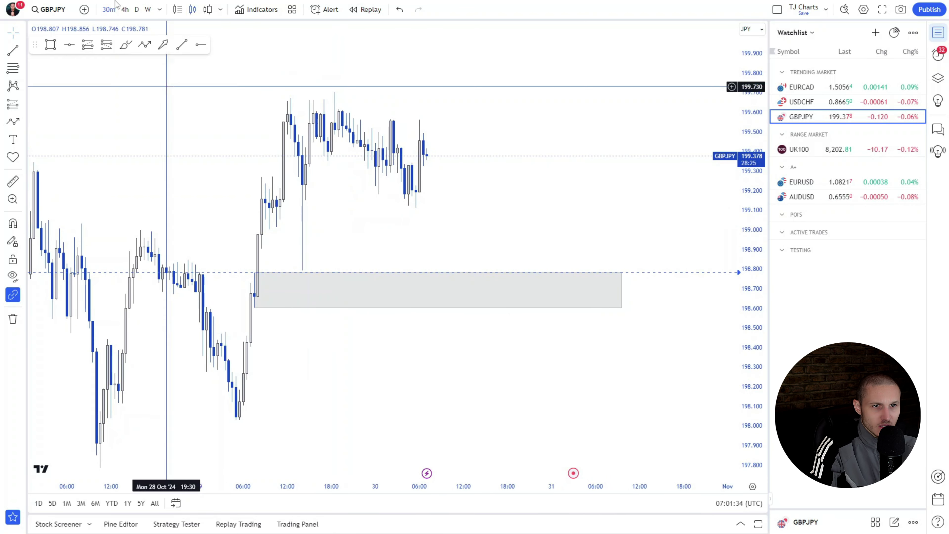
Switch GBPJPY to the 4-hour timeframe and examine the October uptrend and its grey demand zones.
{"action": "left_click", "coordinate": [124, 10]}
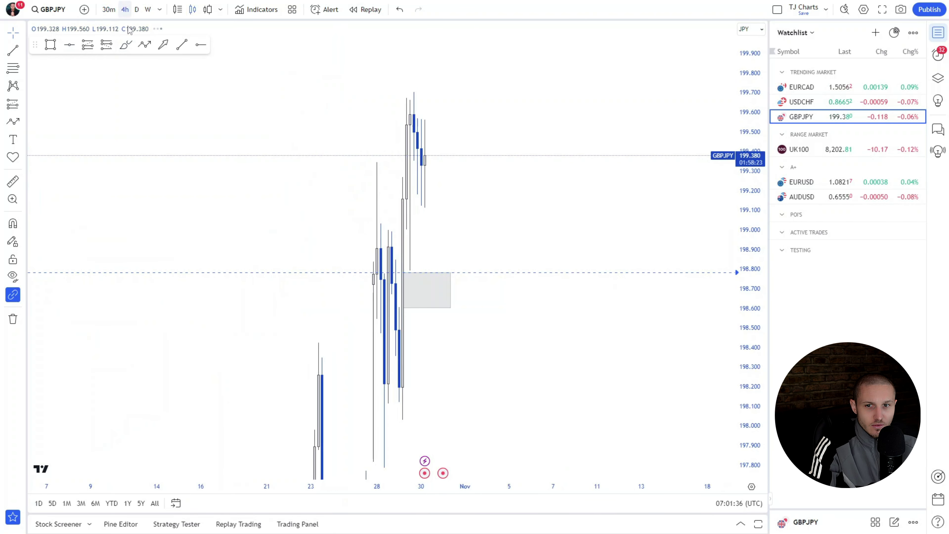
{"action": "left_click_drag", "start_coordinate": [750, 280], "coordinate": [750, 429]}
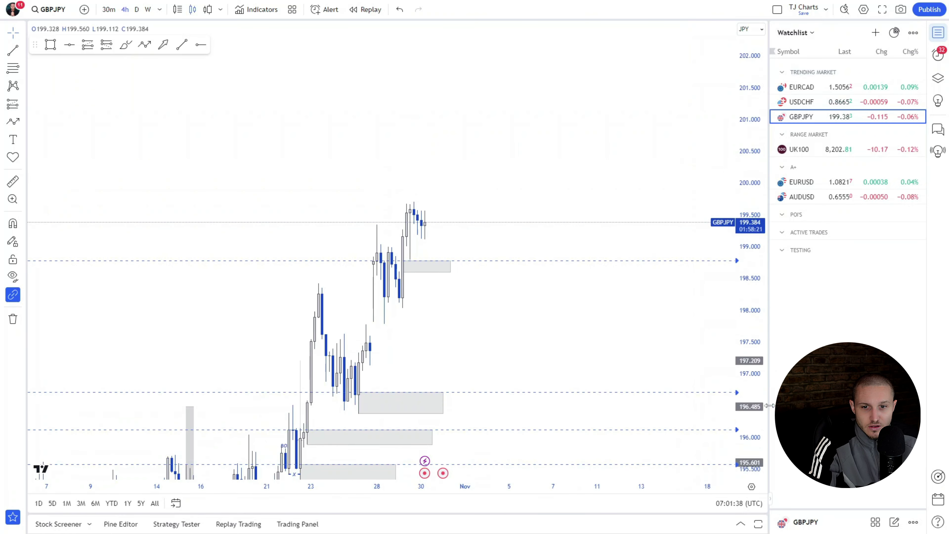
{"action": "left_click_drag", "start_coordinate": [481, 324], "coordinate": [512, 269]}
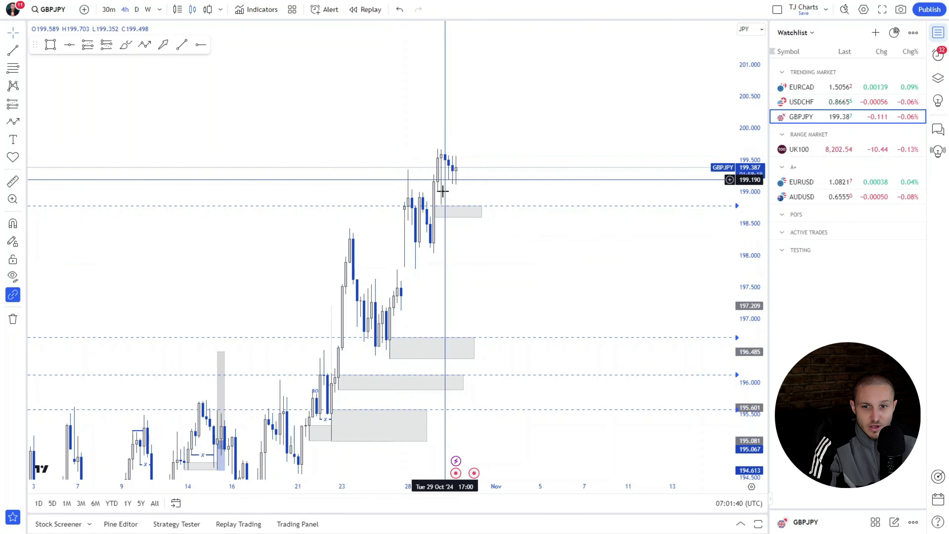
{"action": "left_click", "coordinate": [439, 219]}
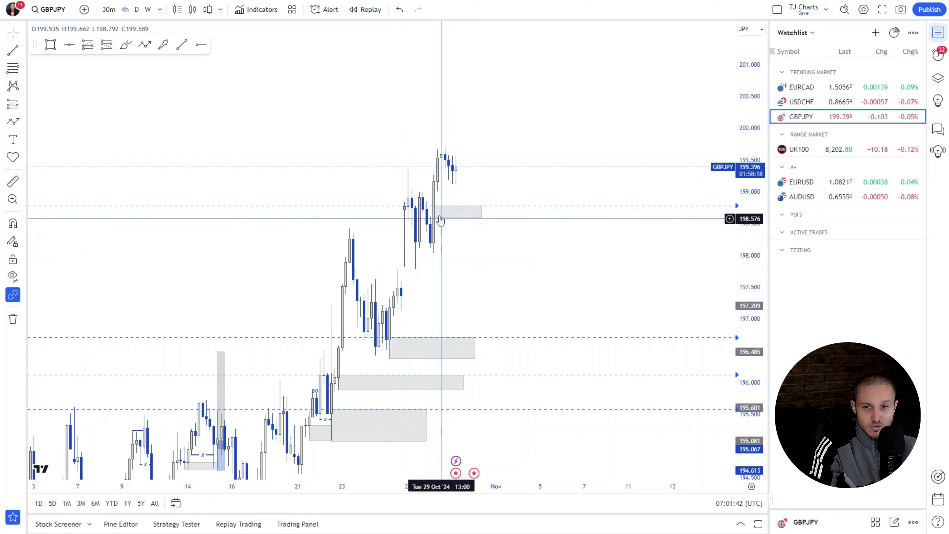
Switch GBPJPY back to the 30-minute timeframe and centre on the 29 October wick above the nearest grey demand zone.
{"action": "left_click", "coordinate": [109, 9]}
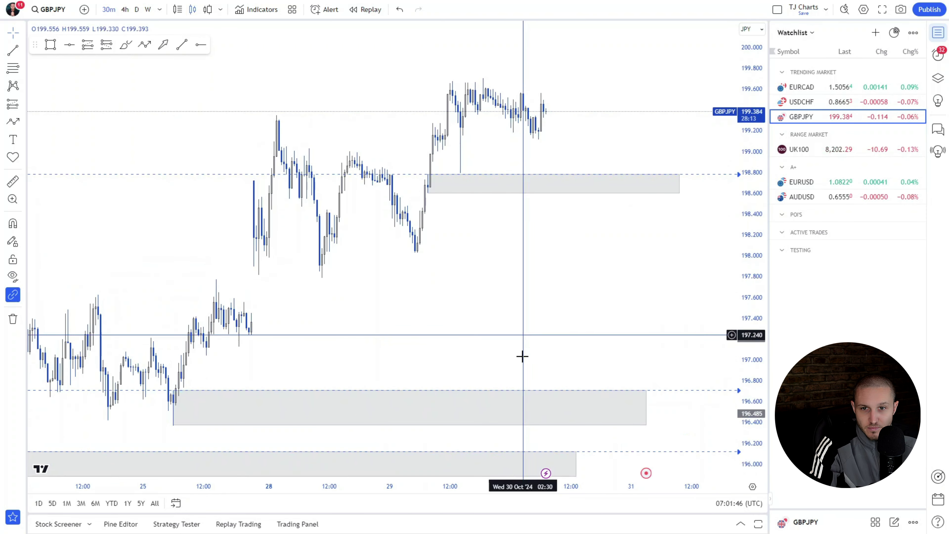
{"action": "scroll", "coordinate": [522, 356], "scroll_direction": "up", "scroll_amount": 2}
{"action": "left_click_drag", "start_coordinate": [453, 275], "coordinate": [437, 301]}
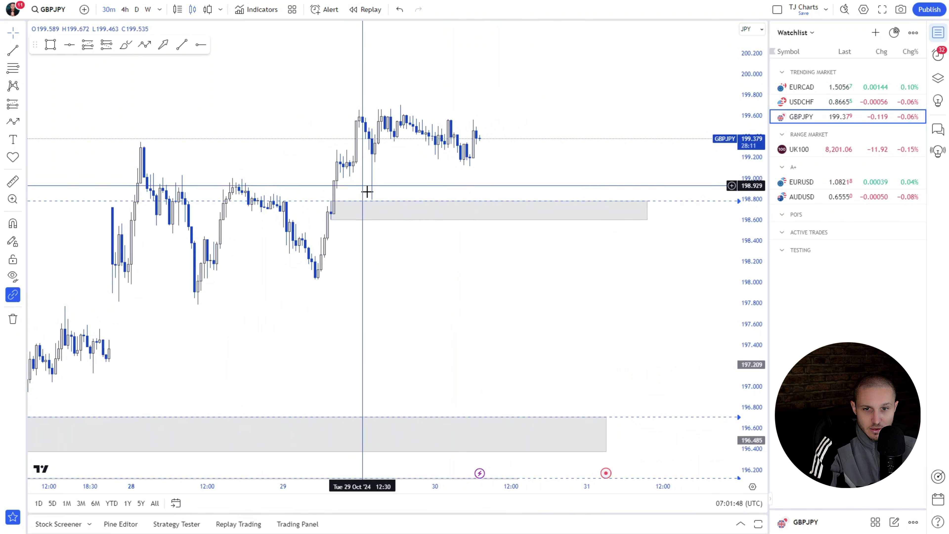
Draw flat trend lines from the 29 October wick low at 198.792 and from the preceding swing high to the candle that breaks it.
{"action": "left_click", "coordinate": [183, 45]}
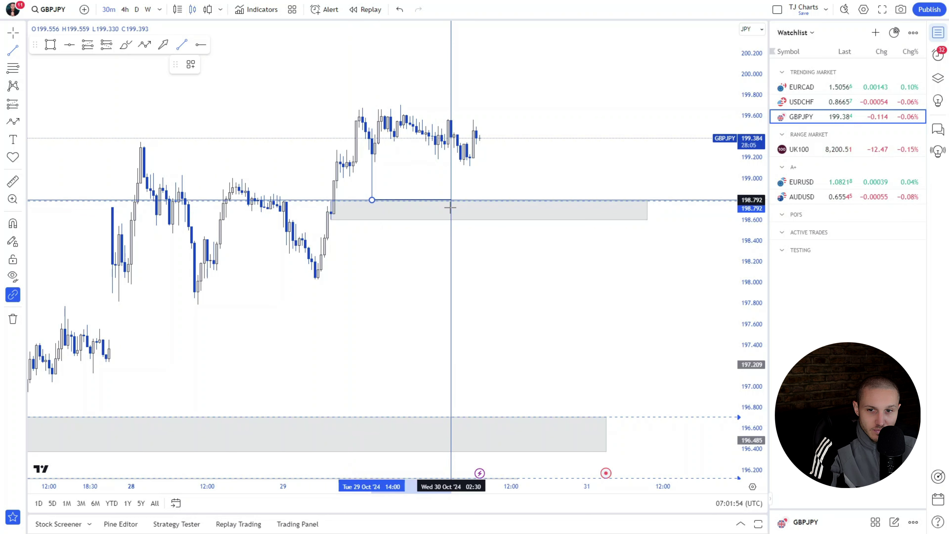
{"action": "left_click", "coordinate": [460, 201]}
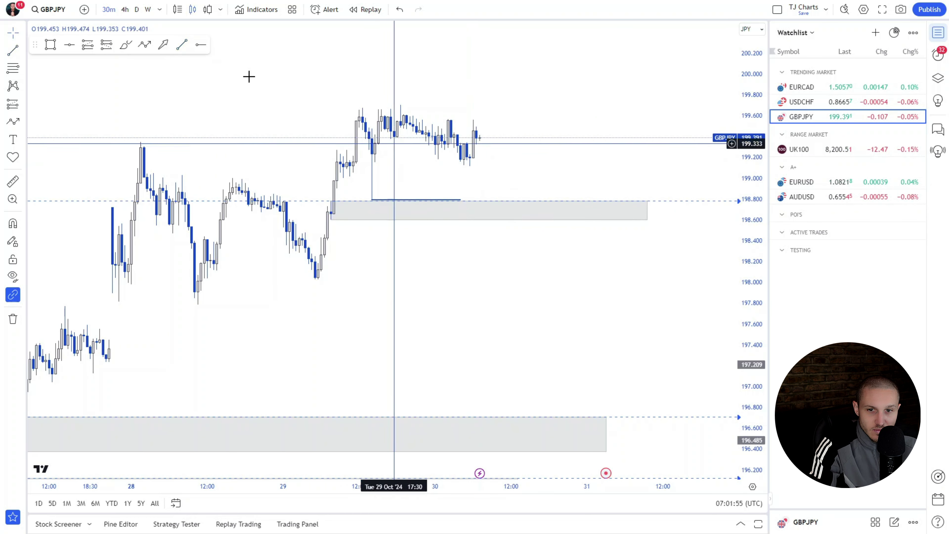
{"action": "left_click", "coordinate": [180, 46]}
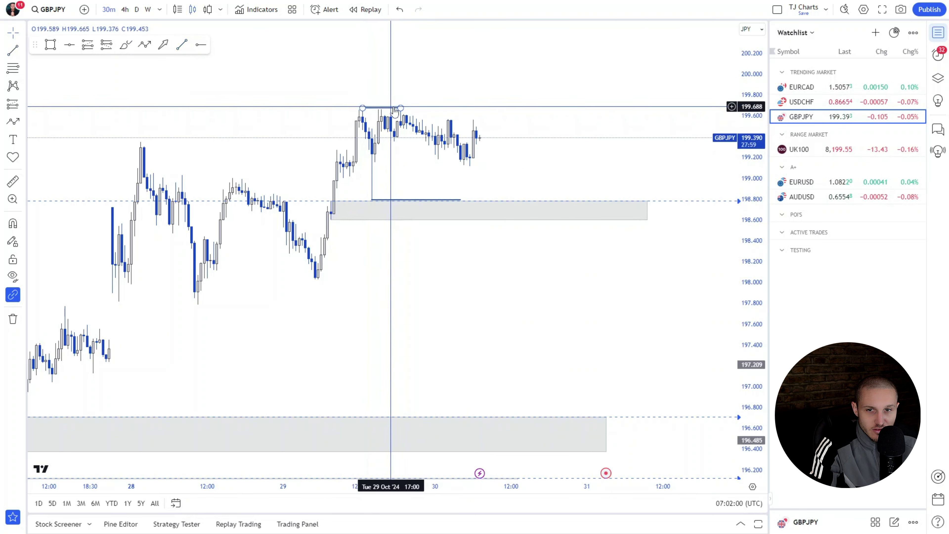
{"action": "left_click", "coordinate": [401, 108]}
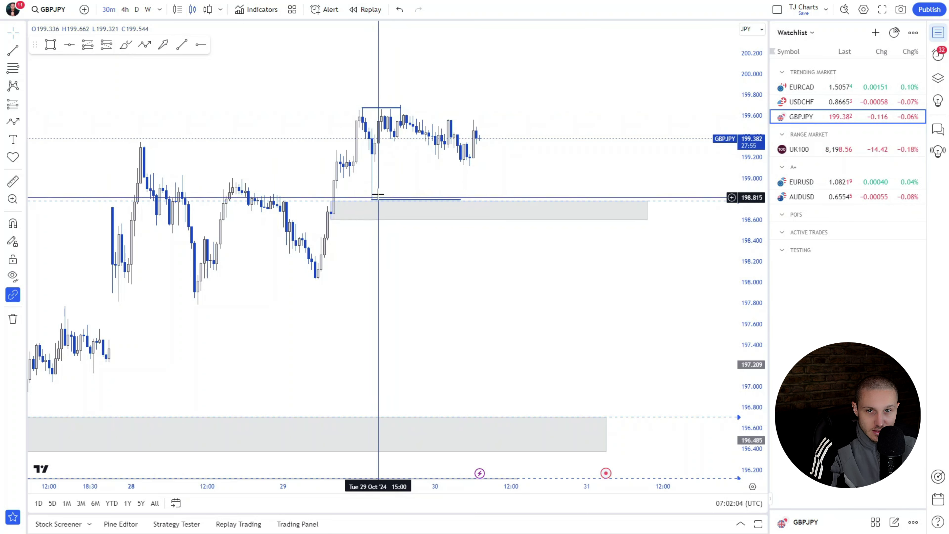
Examine GBPJPY's 30-minute price action up close between the marked 29 October high and low and the grey demand zone.
{"action": "left_click_drag", "start_coordinate": [747, 200], "coordinate": [748, 180]}
{"action": "scroll", "coordinate": [540, 119], "scroll_direction": "up", "scroll_amount": 2}
{"action": "left_click_drag", "start_coordinate": [540, 118], "coordinate": [550, 151]}
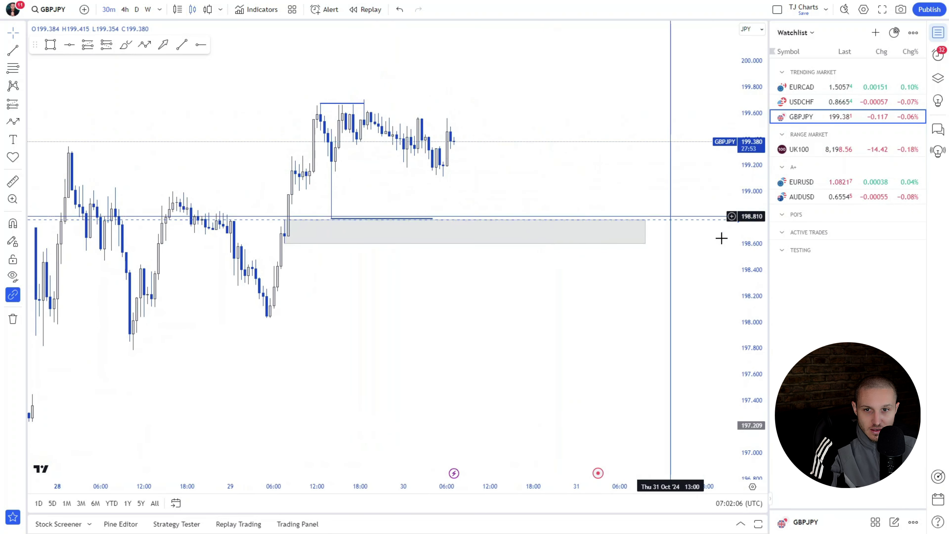
{"action": "left_click_drag", "start_coordinate": [743, 228], "coordinate": [743, 154]}
{"action": "left_click_drag", "start_coordinate": [584, 154], "coordinate": [589, 203]}
{"action": "left_click_drag", "start_coordinate": [754, 275], "coordinate": [754, 220]}
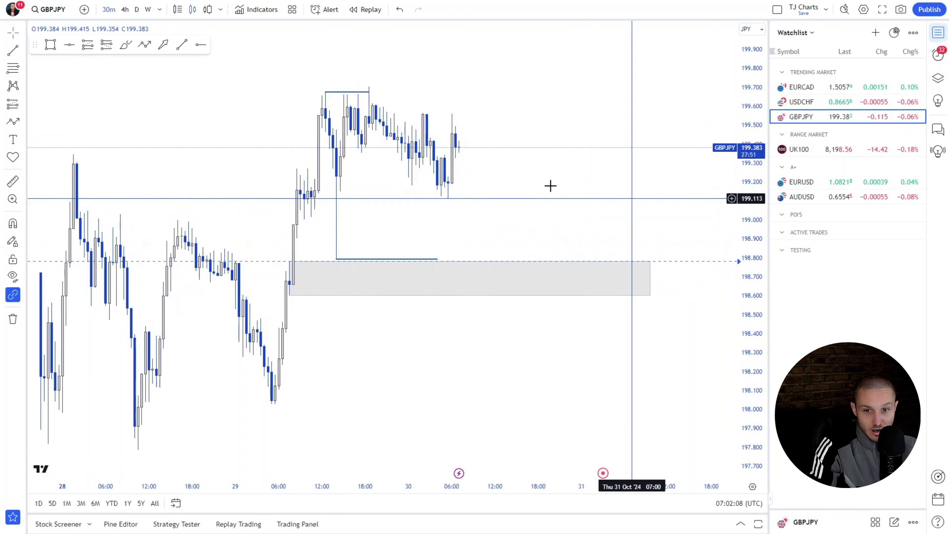
{"action": "scroll", "coordinate": [551, 186], "scroll_direction": "up", "scroll_amount": 2}
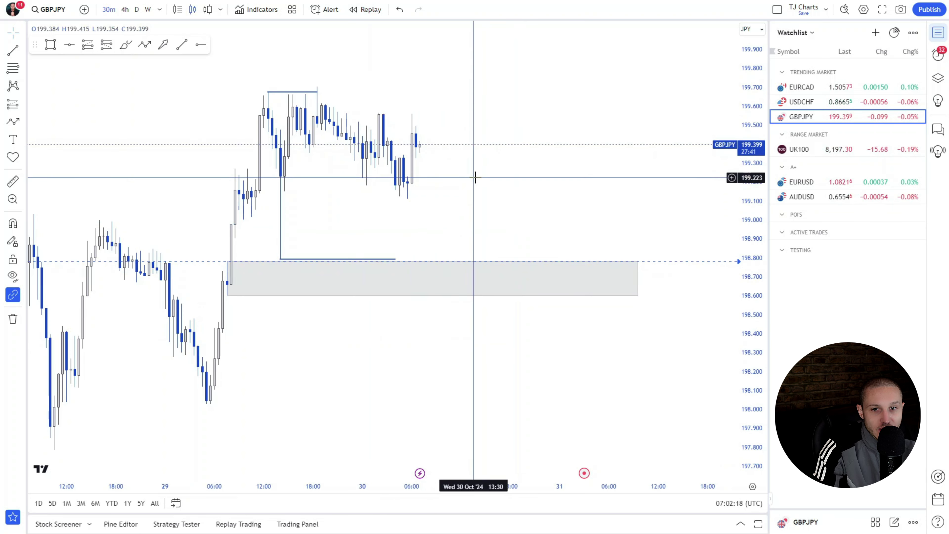
{"action": "left_click_drag", "start_coordinate": [476, 177], "coordinate": [481, 207]}
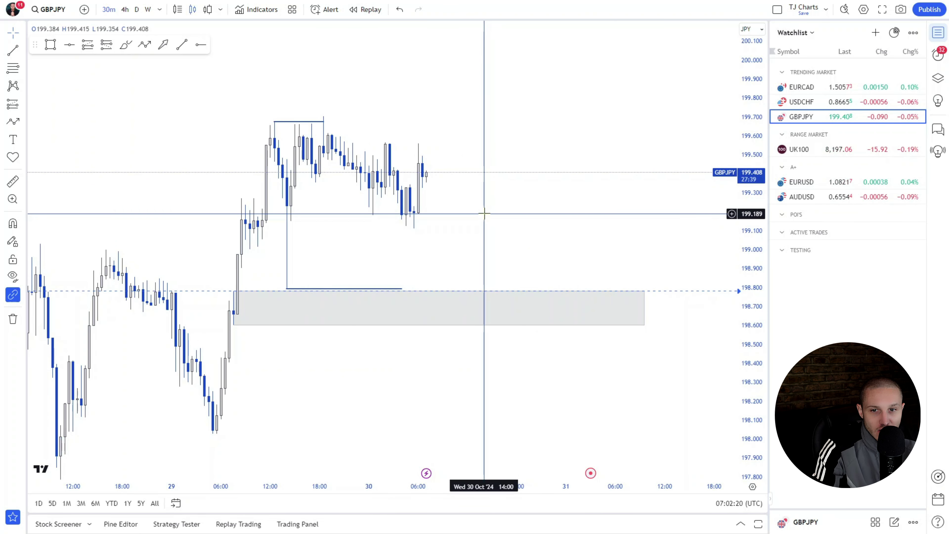